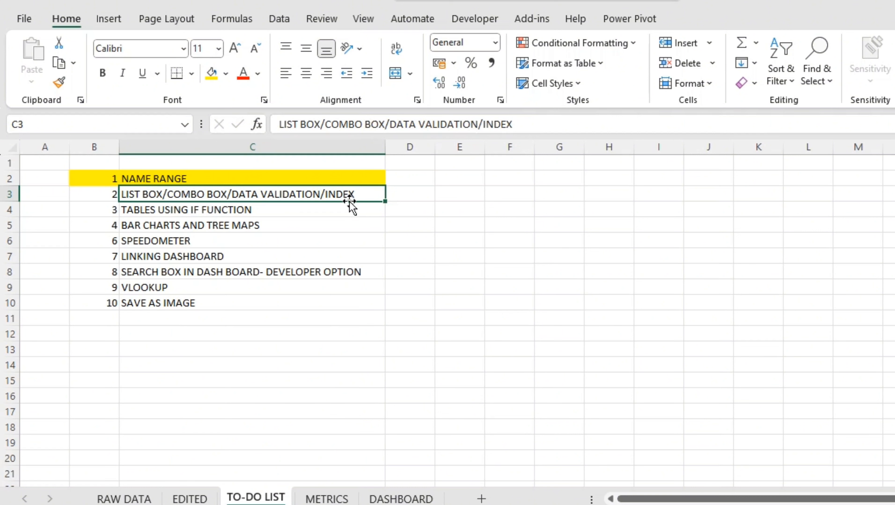
Add a new worksheet after the TO-DO LIST sheet and name it LIST BOX
click(310, 446)
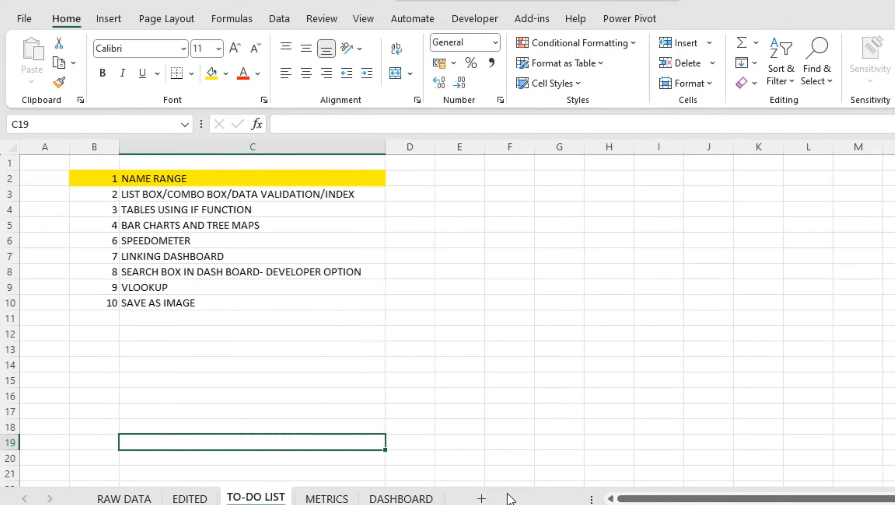
click(481, 499)
double_click(327, 498)
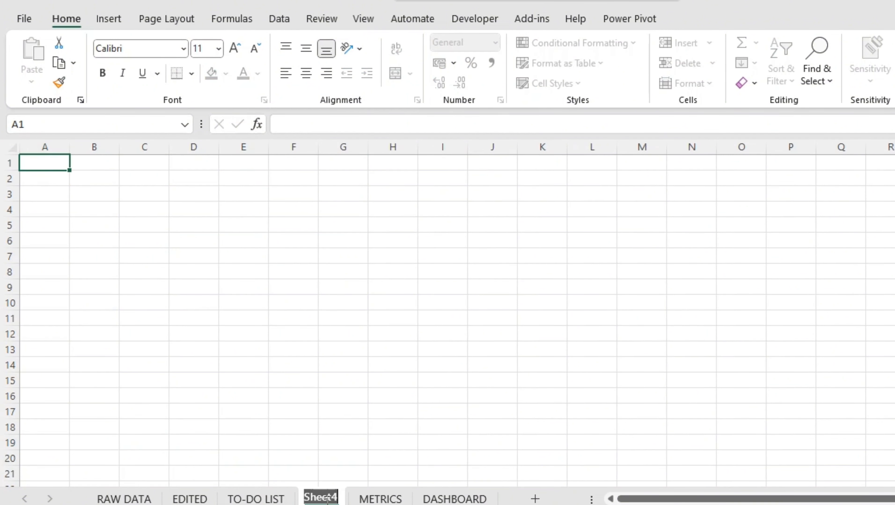
text(LIST BOX)
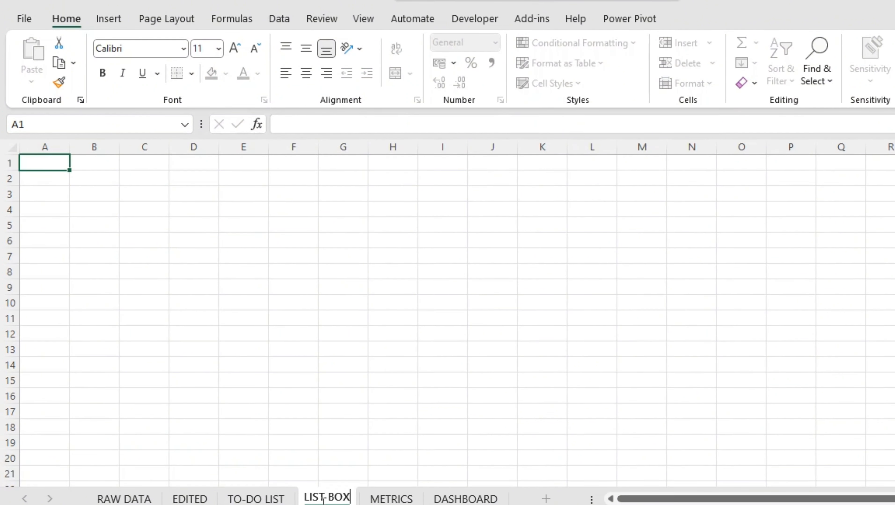
click(146, 256)
click(289, 333)
click(152, 192)
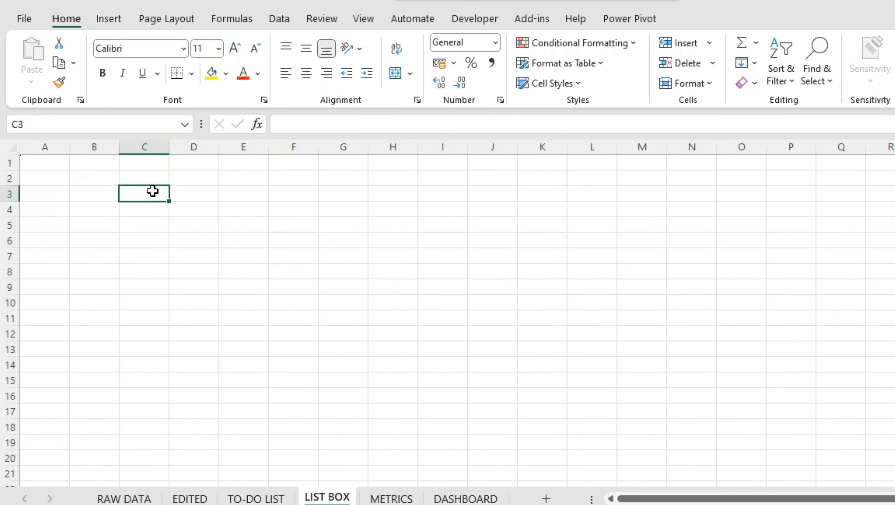
click(94, 180)
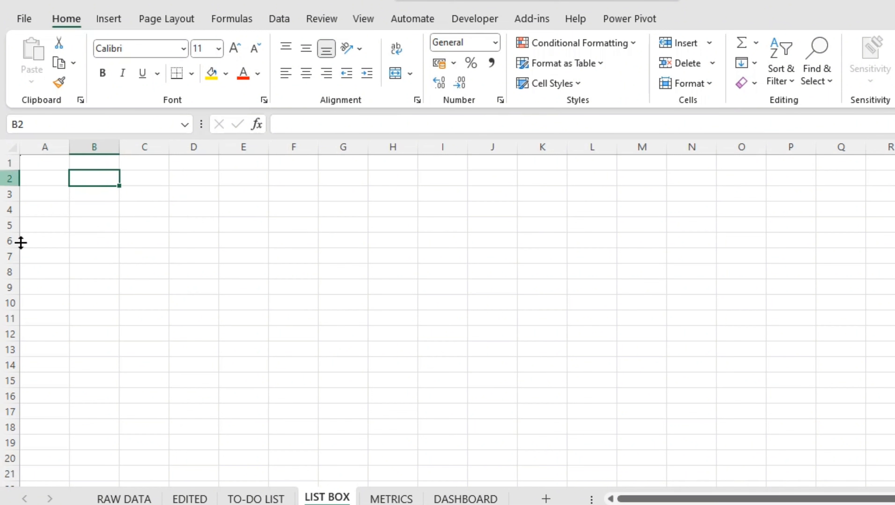
click(54, 164)
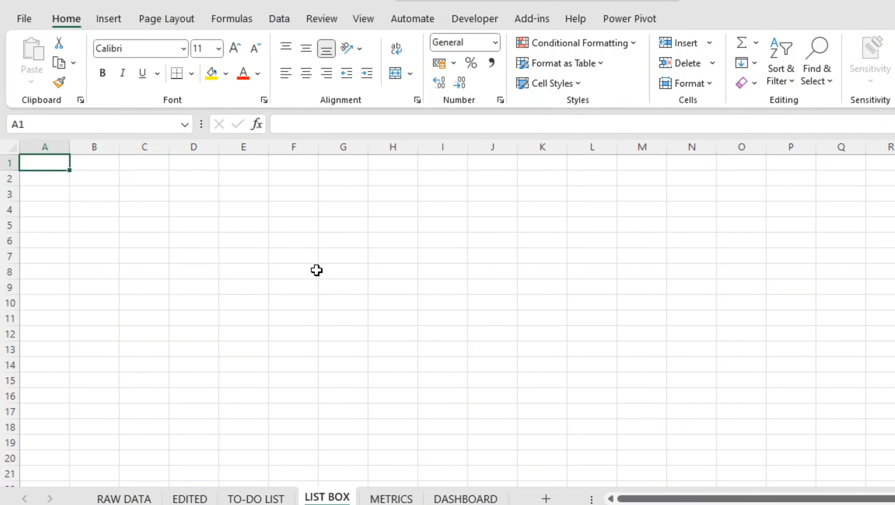
drag(128, 181, 286, 217)
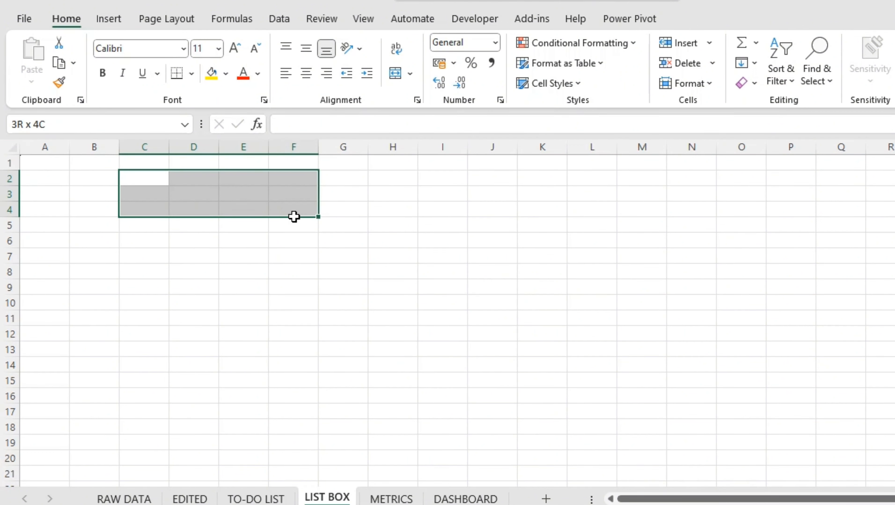
click(100, 180)
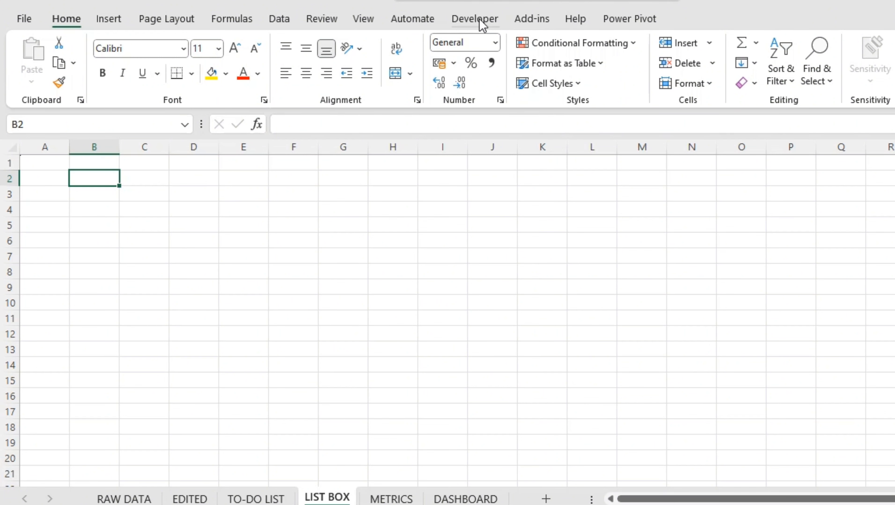
Make sure the Developer tab is enabled among the main tabs in Excel's ribbon customization options
click(23, 21)
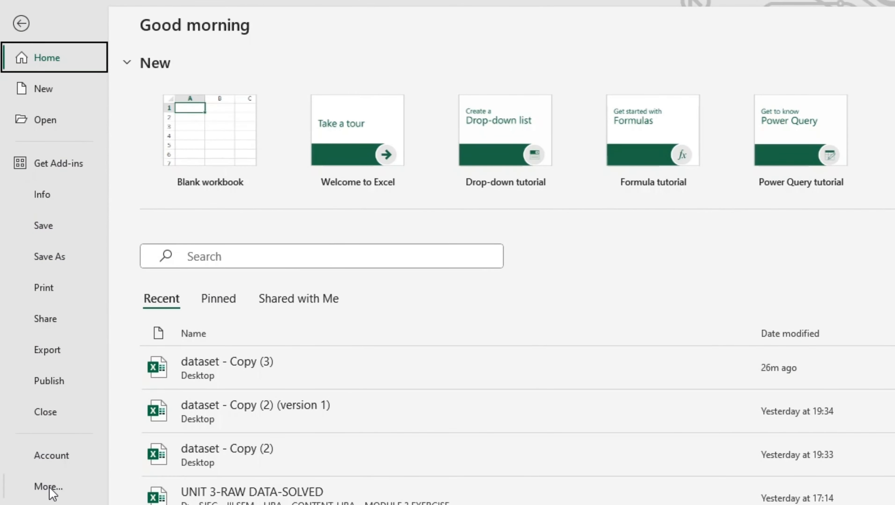
click(49, 488)
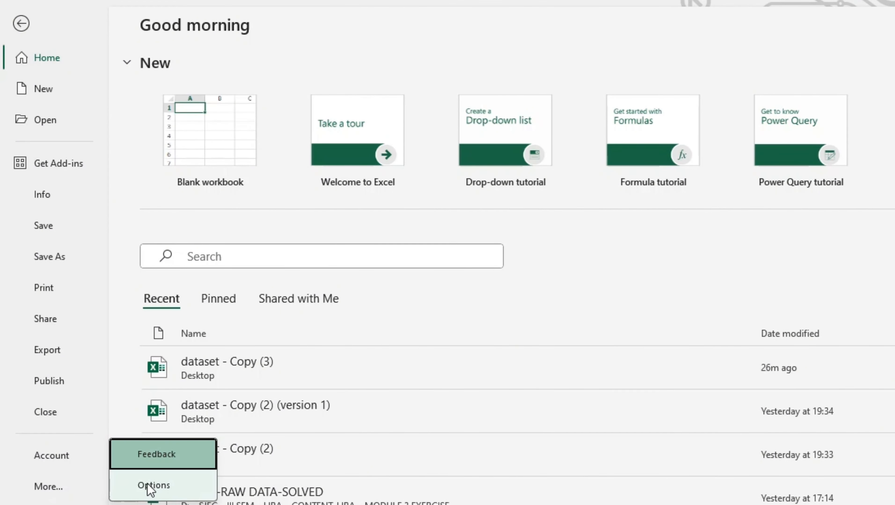
click(154, 486)
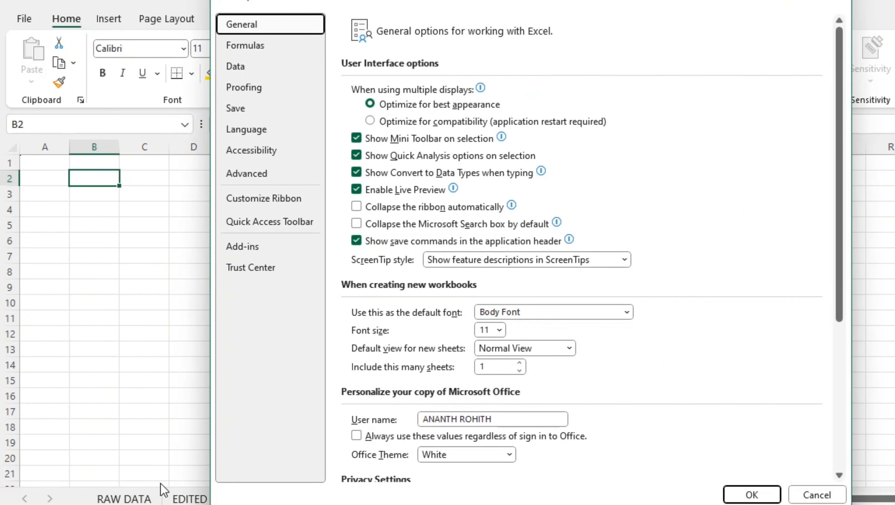
click(267, 204)
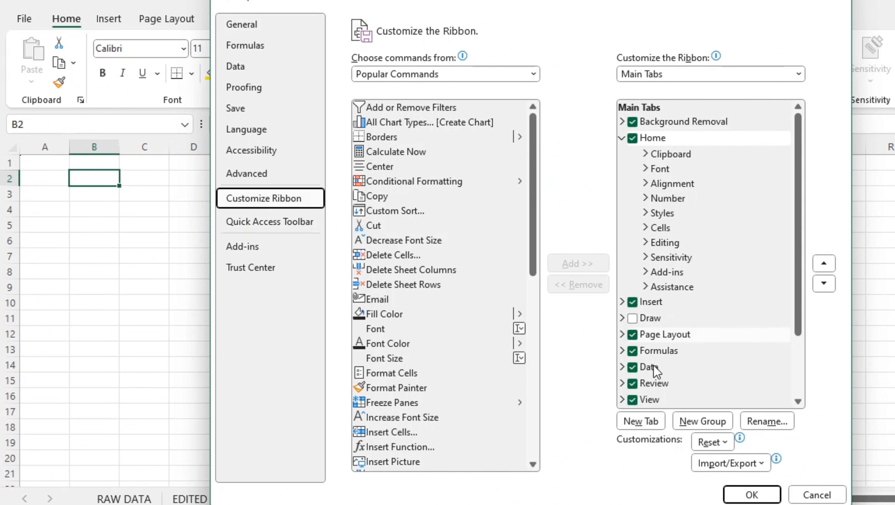
scroll(651, 376, down, 2)
scroll(690, 179, down, 1)
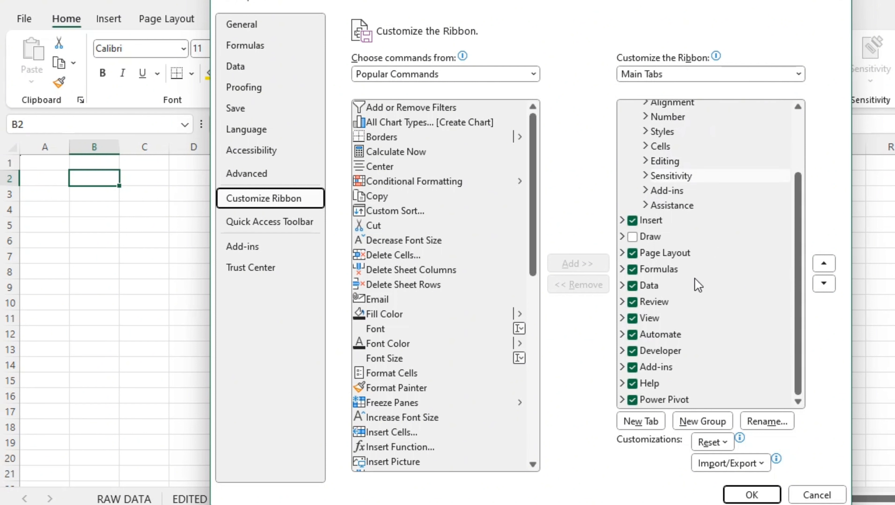
click(633, 351)
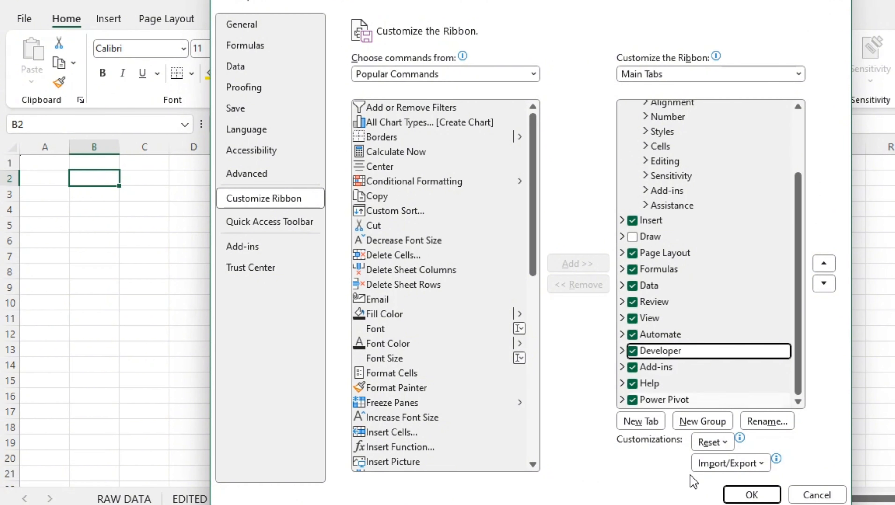
click(751, 495)
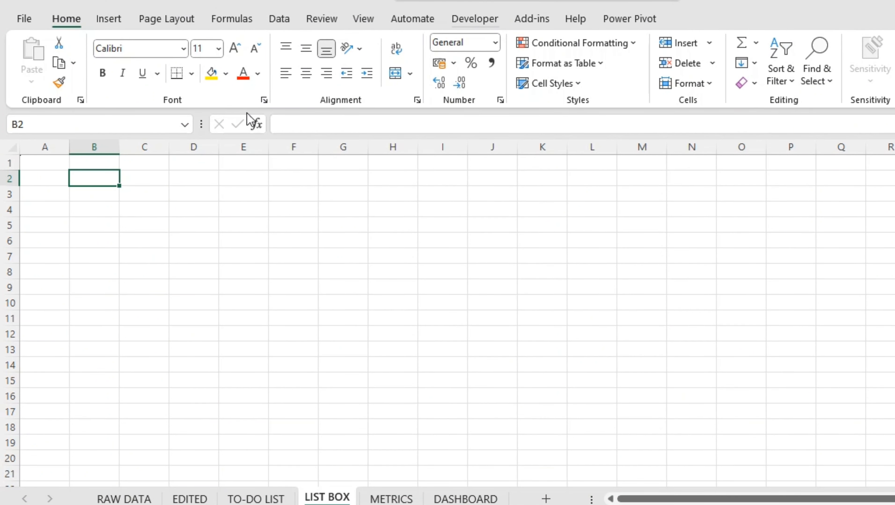
Enter the label LIST BOX in cell B2 and move it to cell D2
text(LIST BOX)
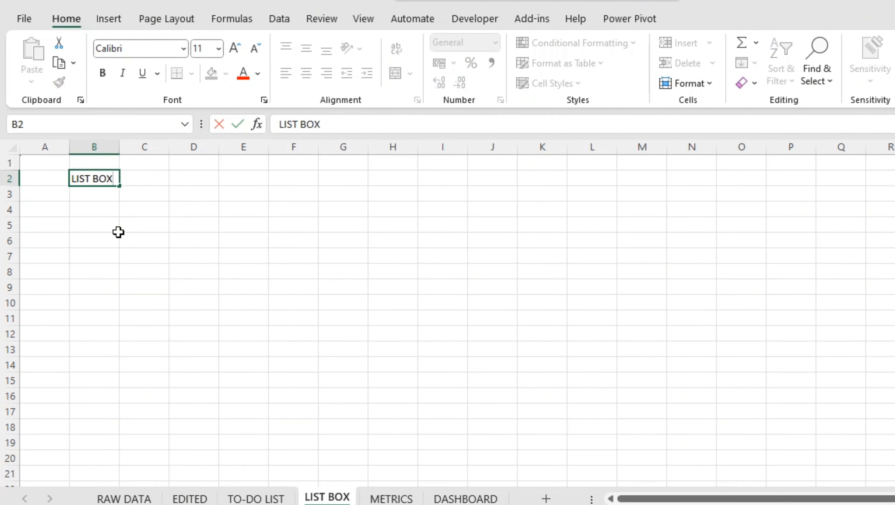
key(ctrl+Return)
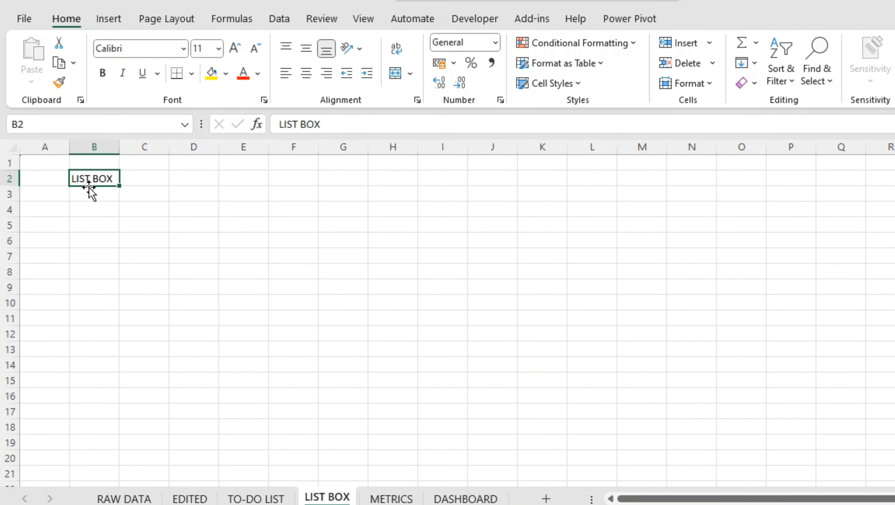
drag(89, 187, 208, 181)
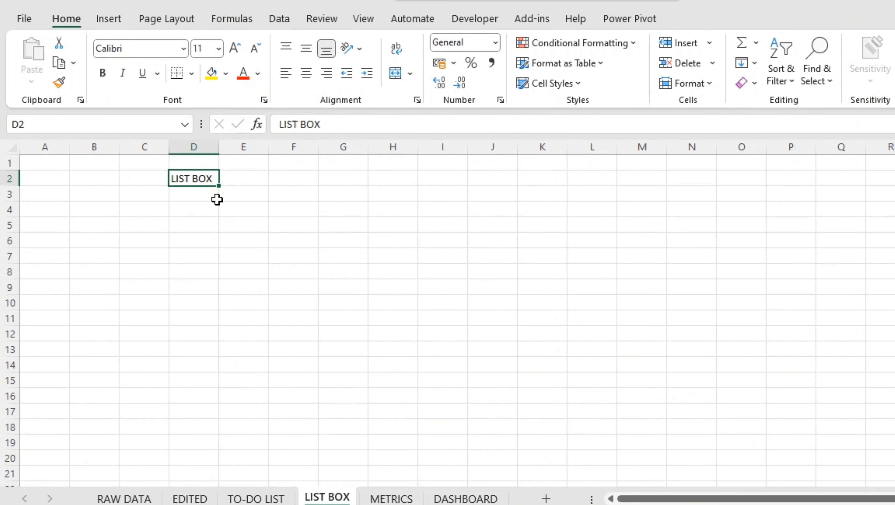
Enter the label COMBO BOX in cell I2 and widen column I to fit the text
key(ctrl+c)
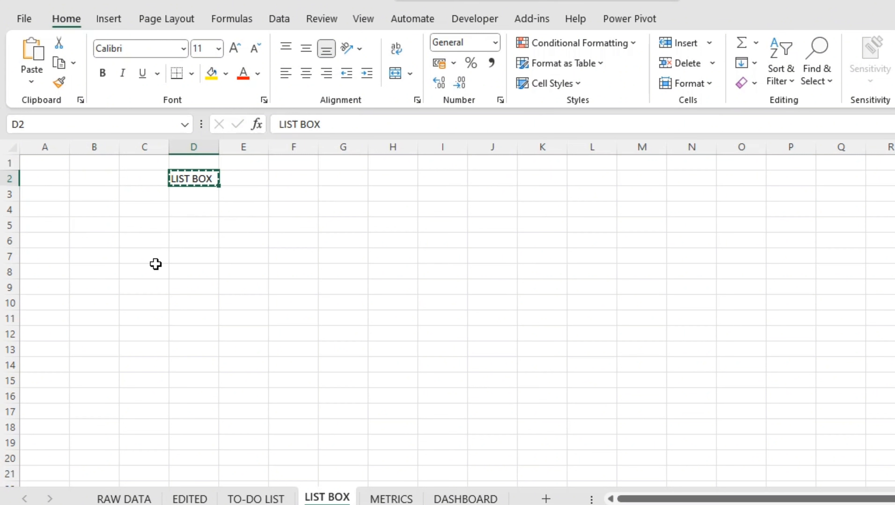
click(439, 181)
key(ctrl+v)
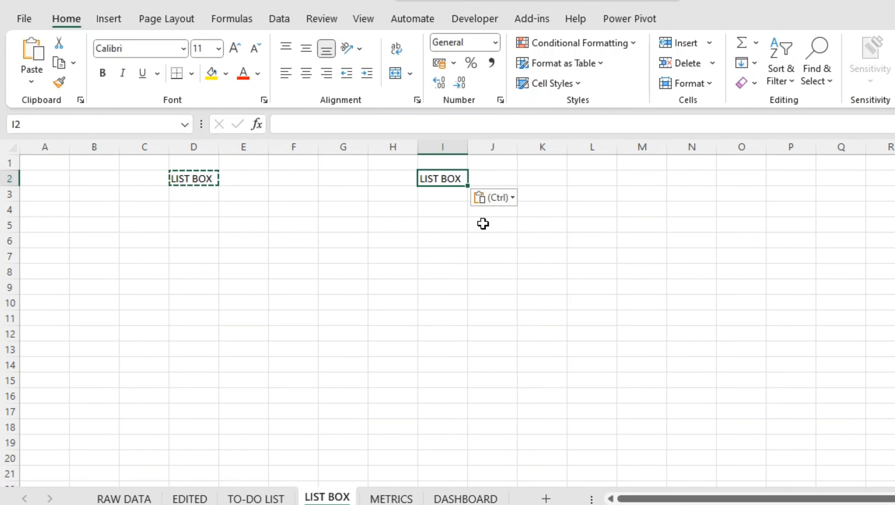
key(Escape)
text(COM)
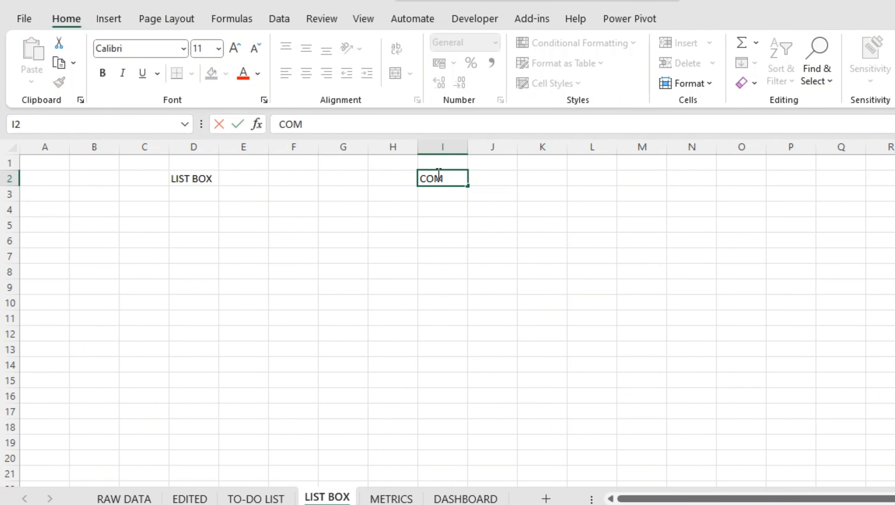
text(BO BOX)
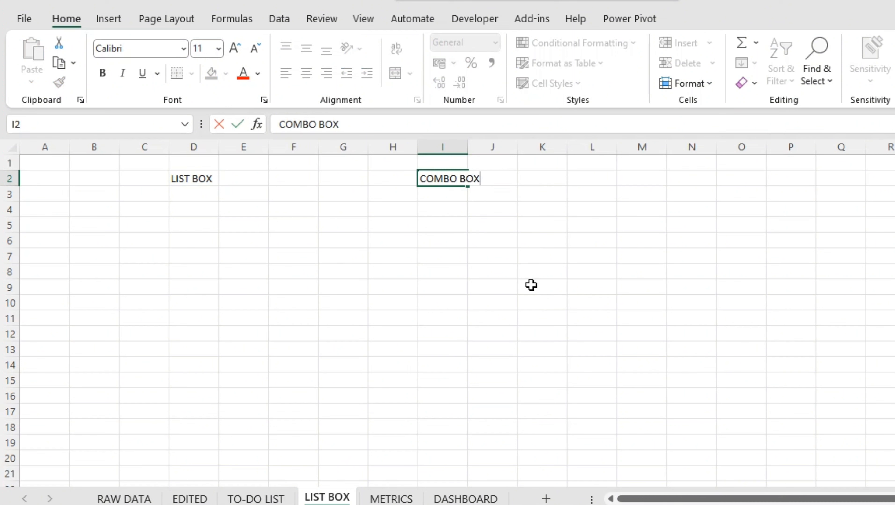
click(532, 286)
drag(467, 148, 483, 148)
click(521, 256)
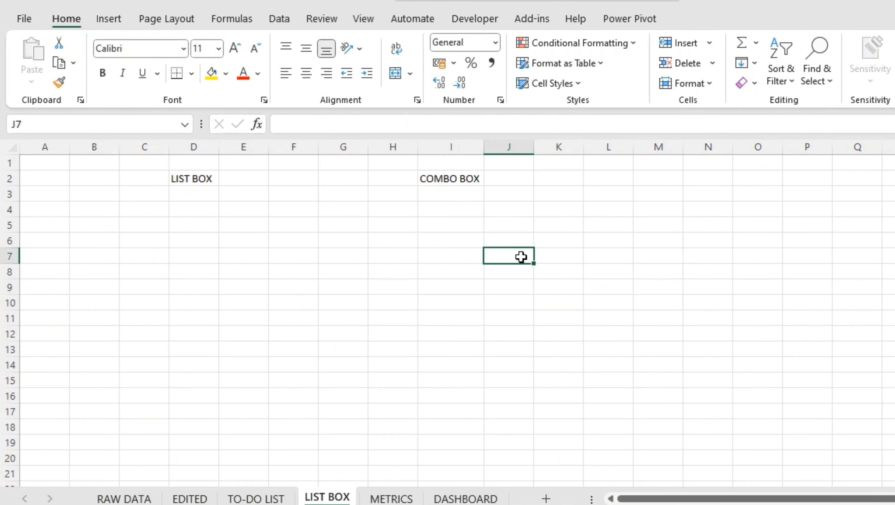
Enter the heading REF NO in cell A1 of the LIST BOX sheet
click(242, 240)
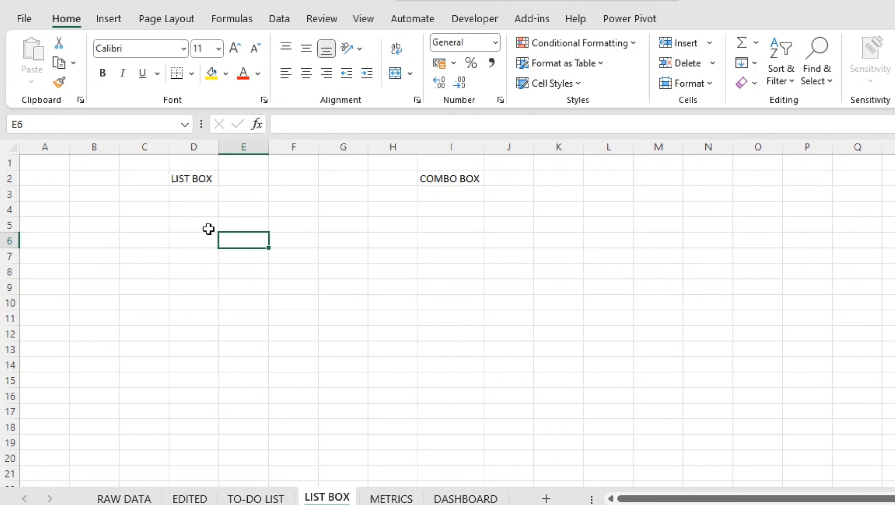
click(194, 209)
click(44, 166)
text(RE)
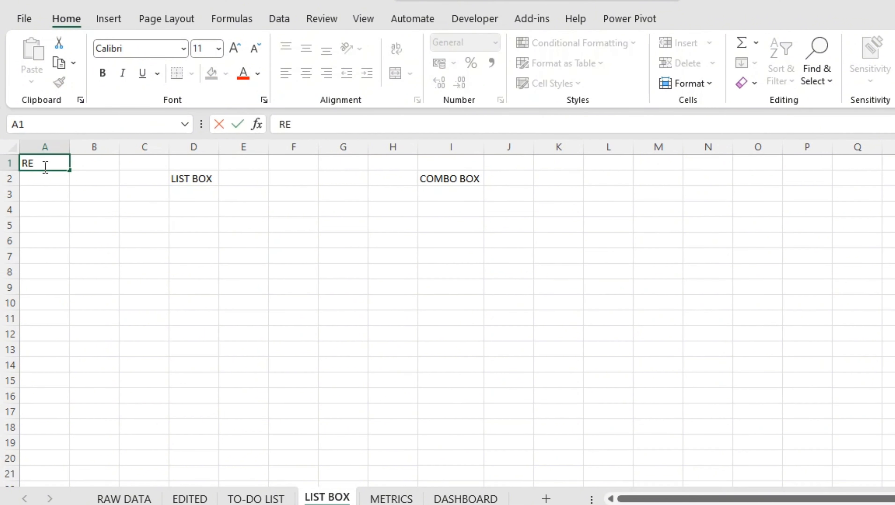
key(Return)
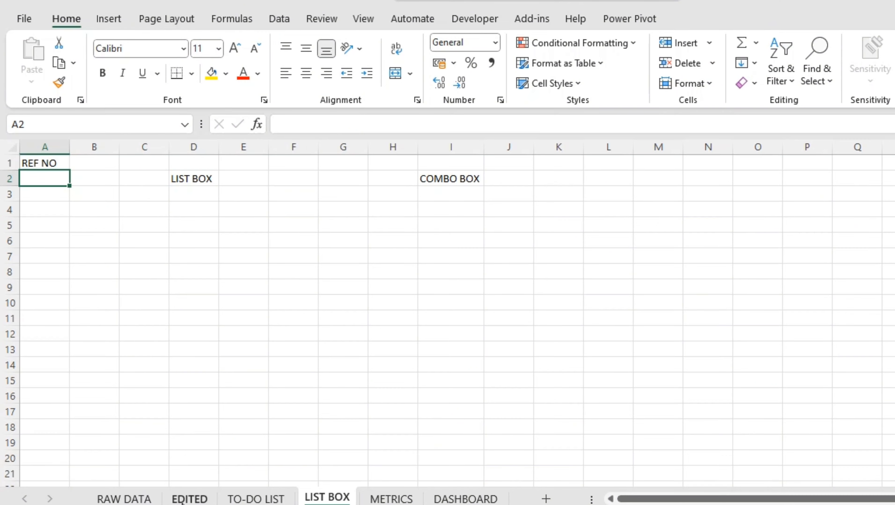
On the EDITED sheet, insert a column before YEAR OF JOINING and give it the heading SL NO
click(189, 499)
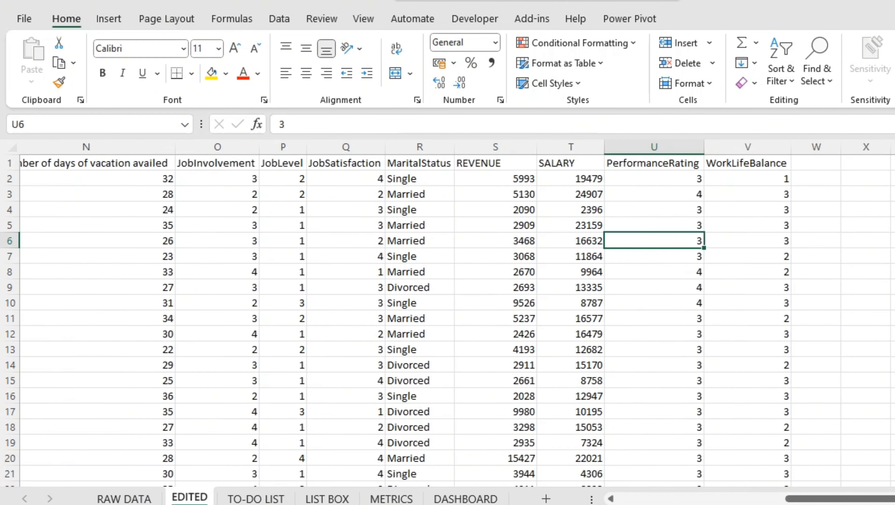
drag(842, 499, 675, 499)
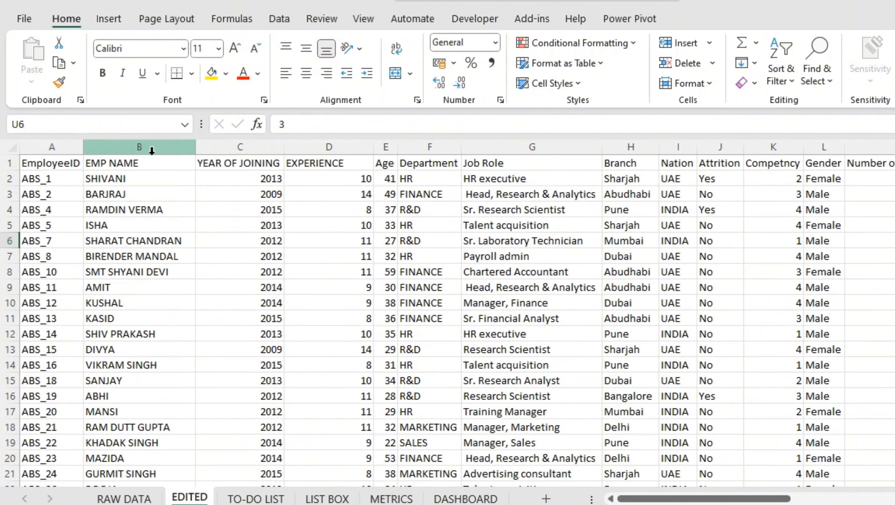
click(236, 146)
right_click(235, 150)
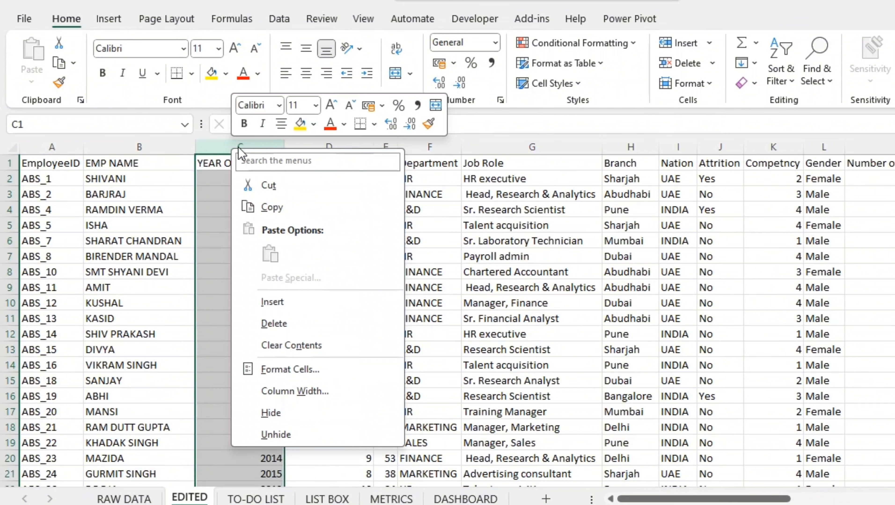
click(284, 303)
click(221, 166)
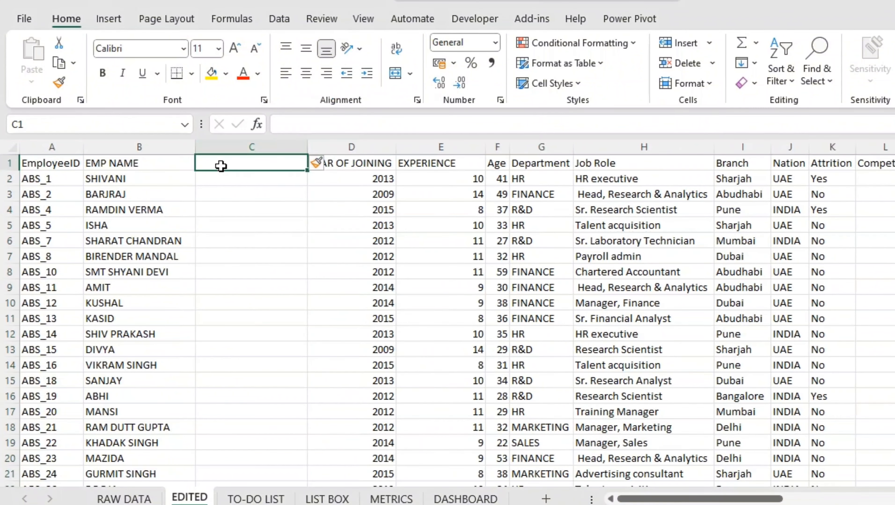
text(SL)
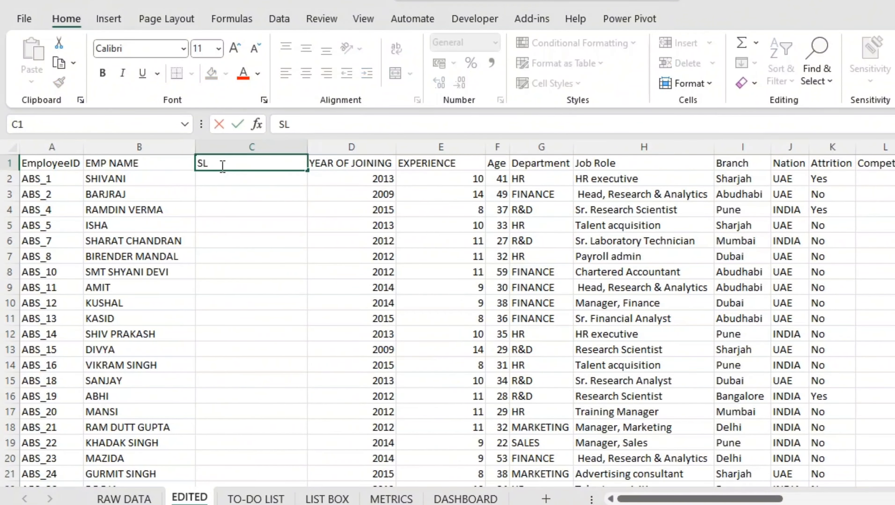
text( NO)
key(Return)
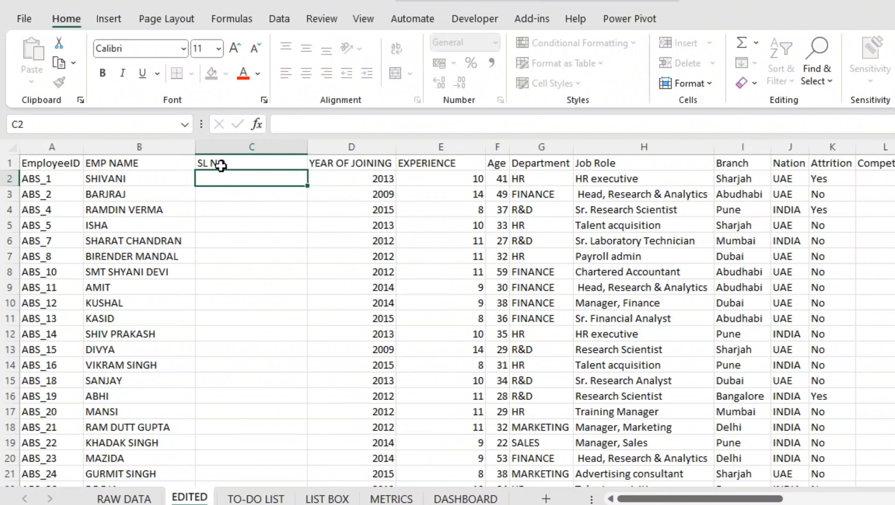
Fill the SL NO column with serial numbers starting 1, 2 for all data rows and narrow the column
text(1)
key(Return)
text(2)
key(Return)
drag(208, 180, 276, 192)
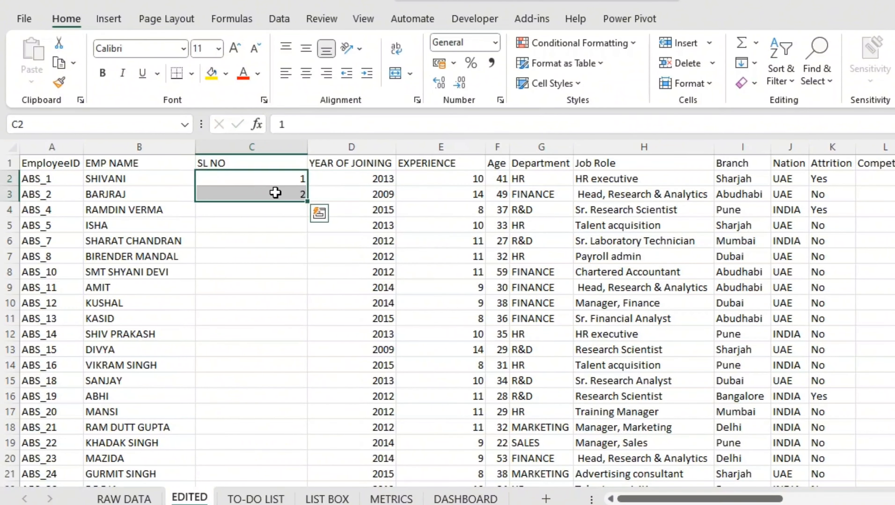
double_click(305, 202)
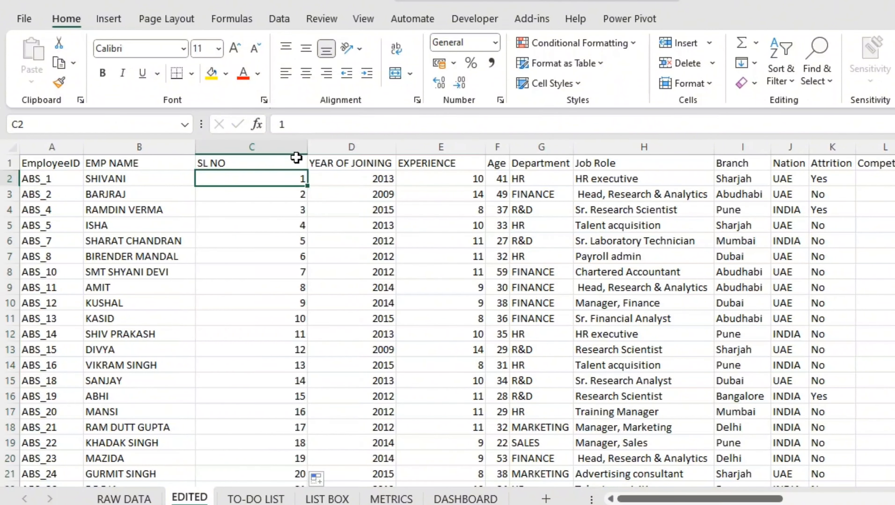
drag(306, 146, 239, 153)
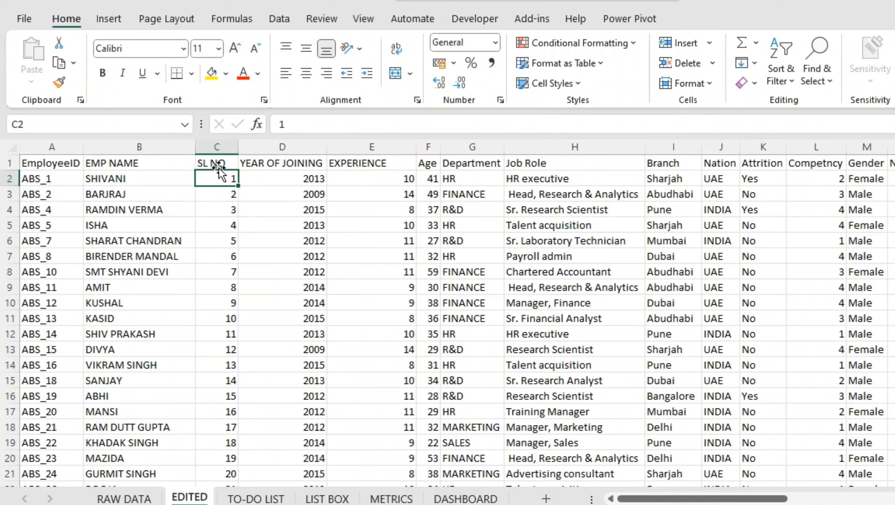
click(103, 163)
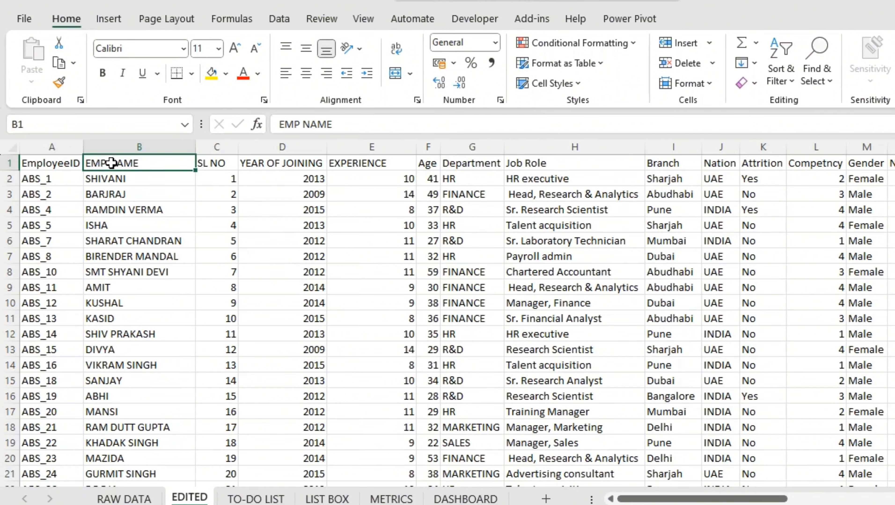
click(227, 181)
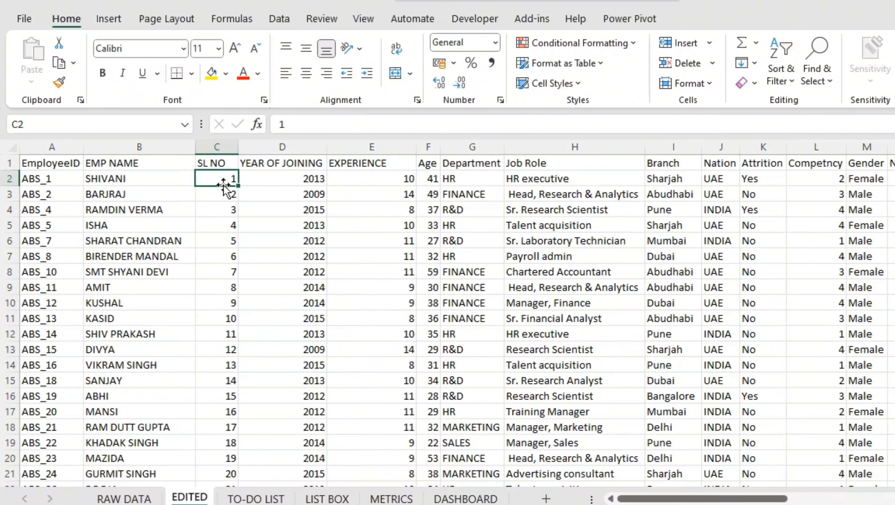
click(290, 499)
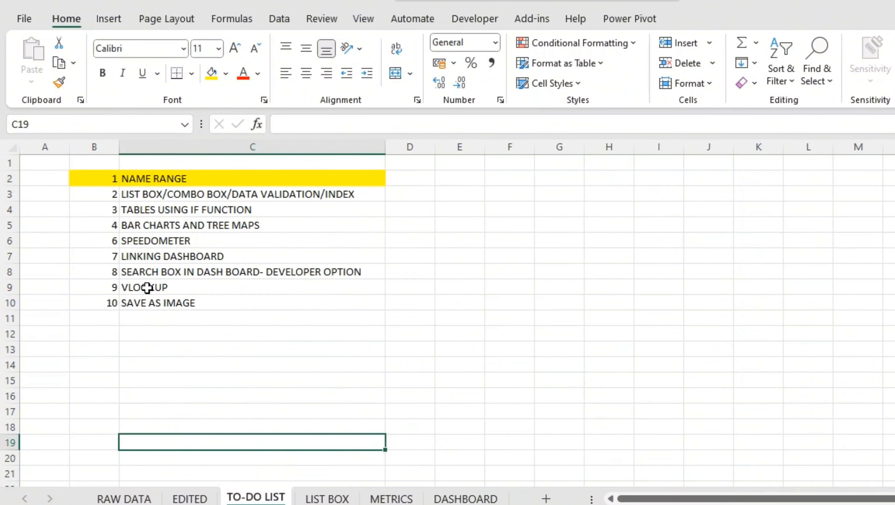
click(149, 276)
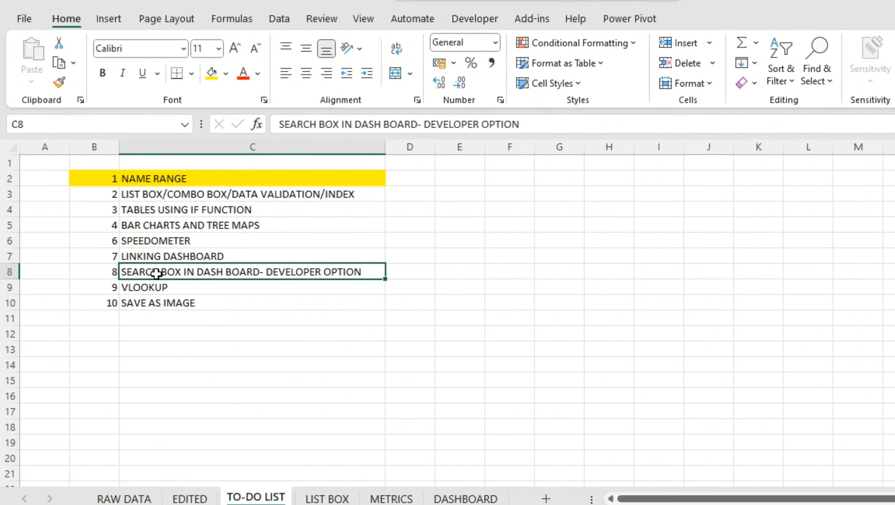
Highlight the entire SL NO column on the EDITED sheet with a yellow fill
click(190, 499)
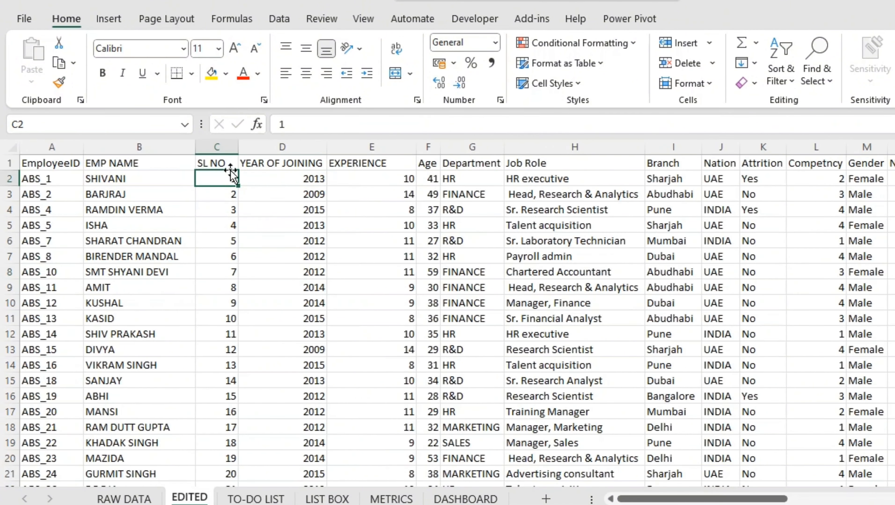
click(225, 164)
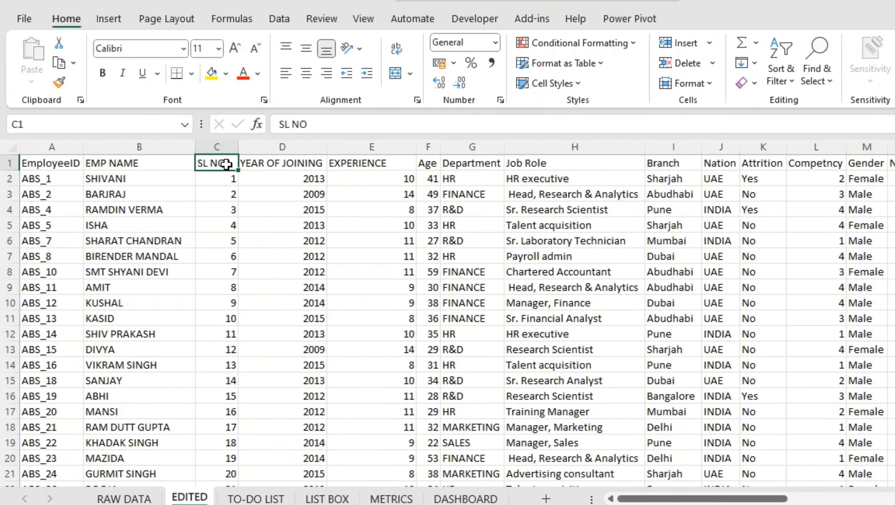
click(209, 212)
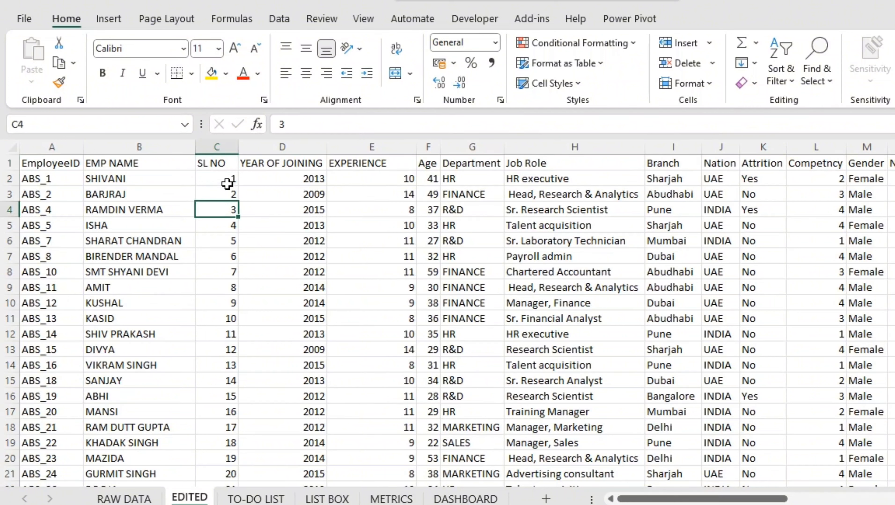
click(214, 146)
click(211, 73)
click(244, 225)
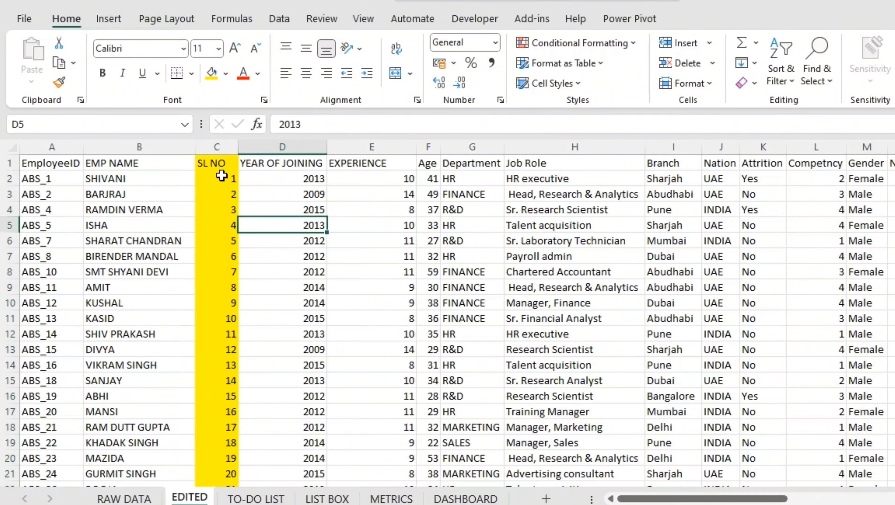
Enter the value 1 in cell A2 under REF NO on the LIST BOX sheet
click(222, 177)
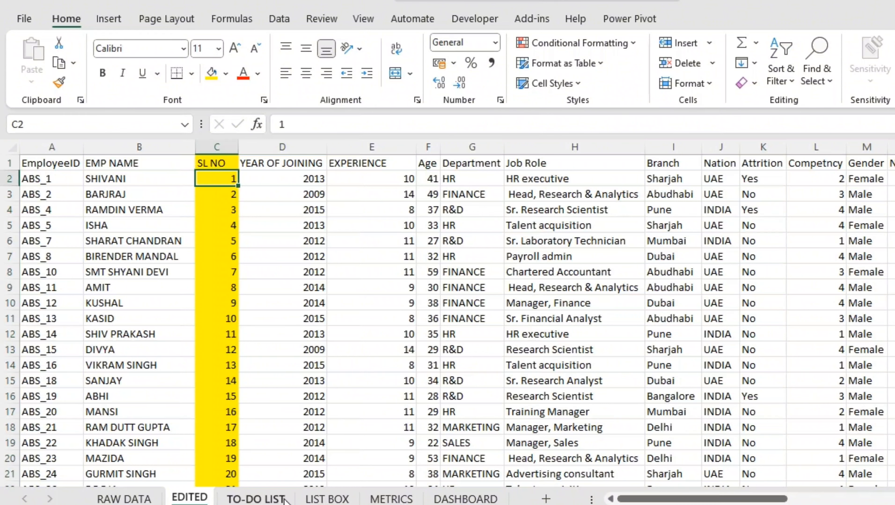
click(327, 499)
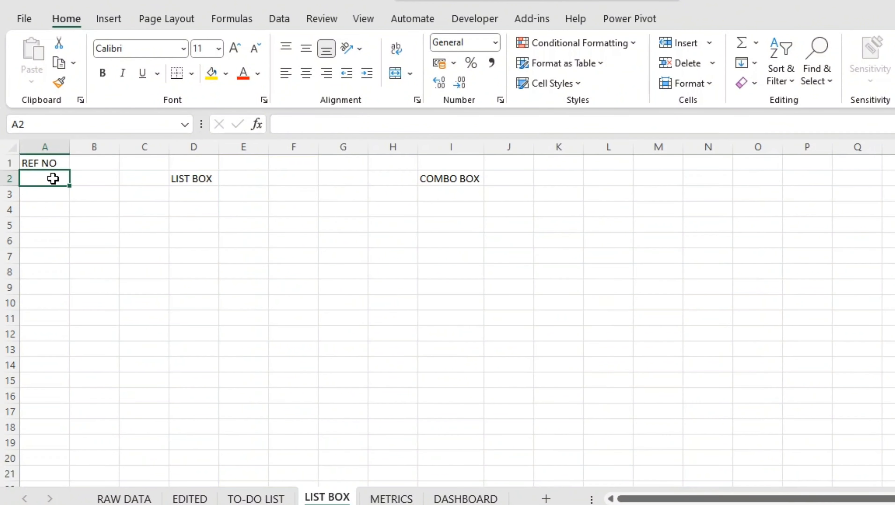
text(1)
click(185, 287)
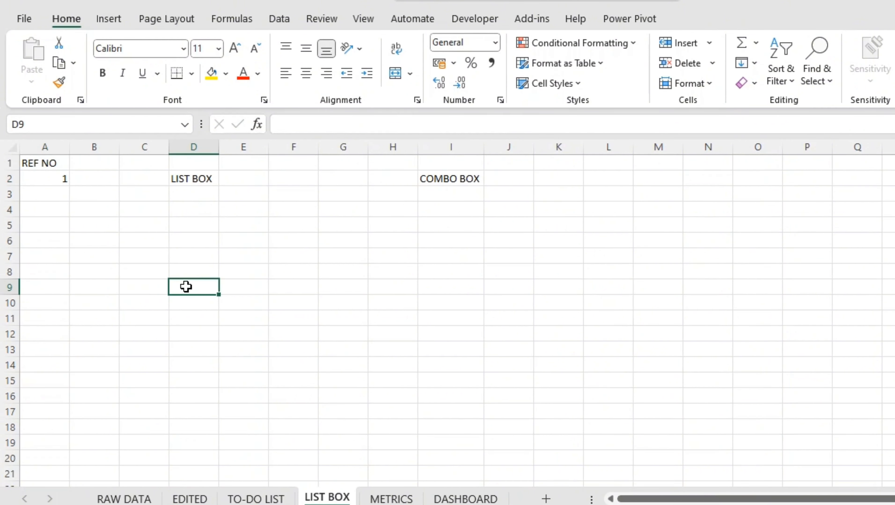
click(45, 184)
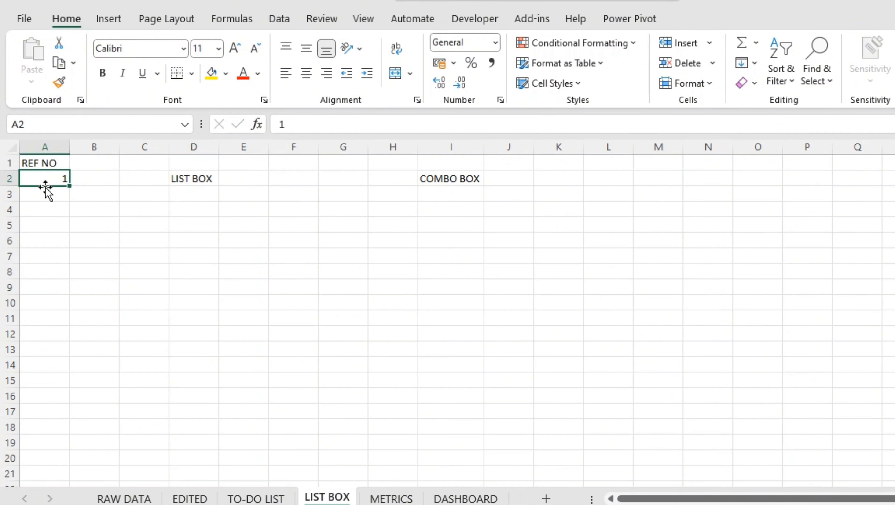
click(189, 499)
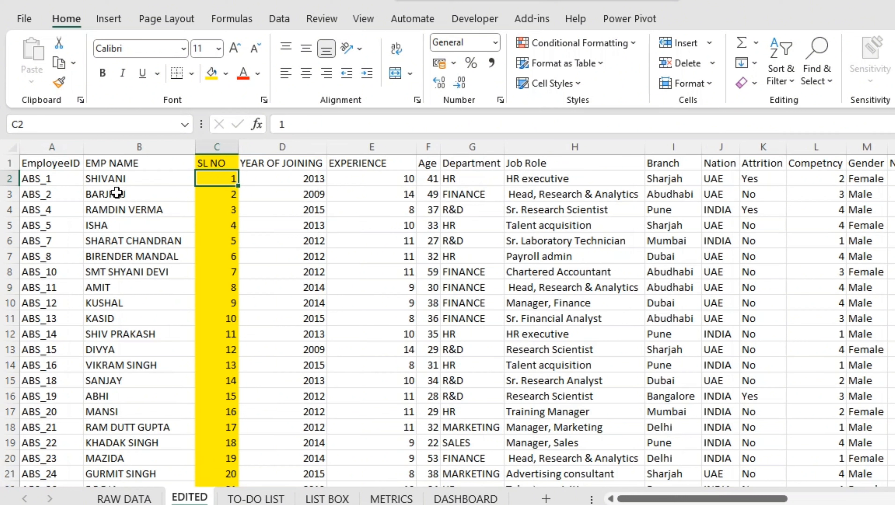
click(122, 179)
drag(122, 179, 139, 268)
click(144, 178)
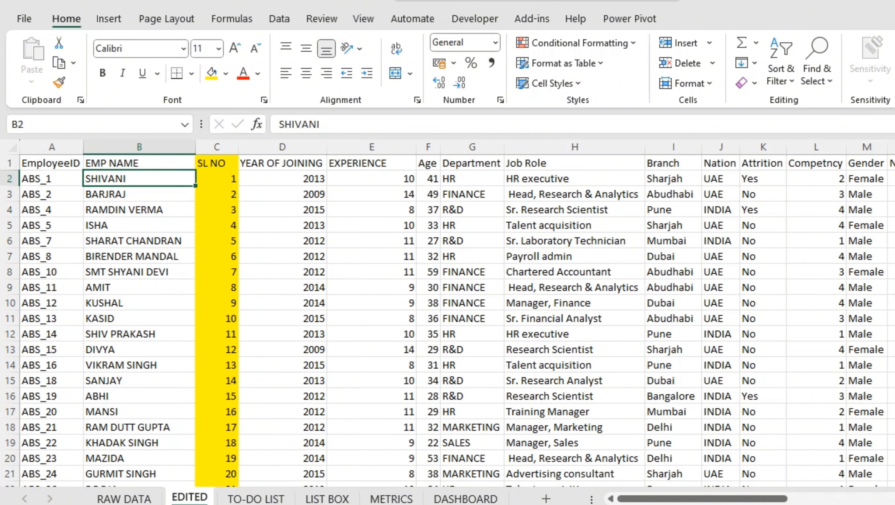
Draw a List Box form control under the LIST BOX label on the LIST BOX sheet, spanning about C3 to G7
click(326, 499)
click(184, 198)
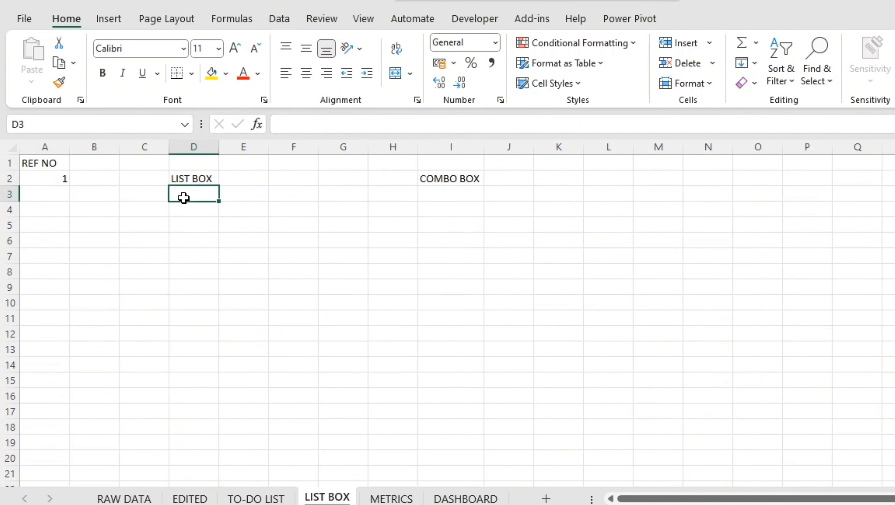
click(469, 21)
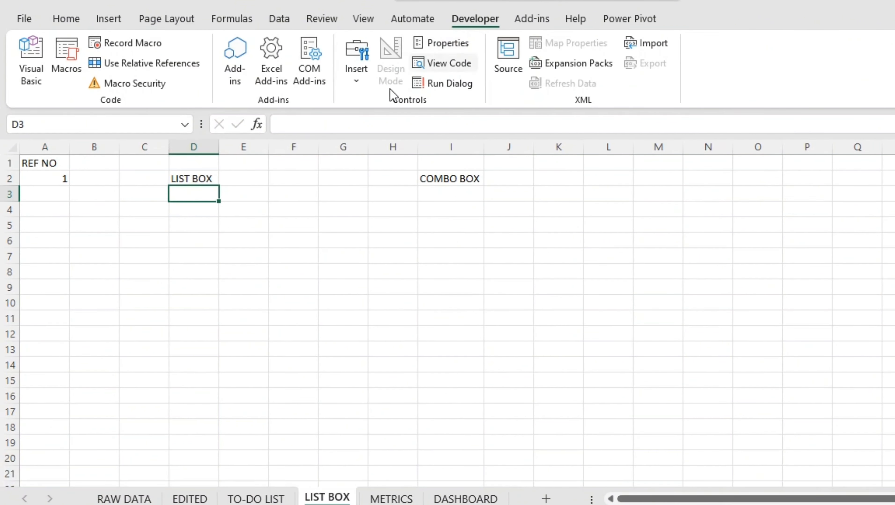
click(364, 85)
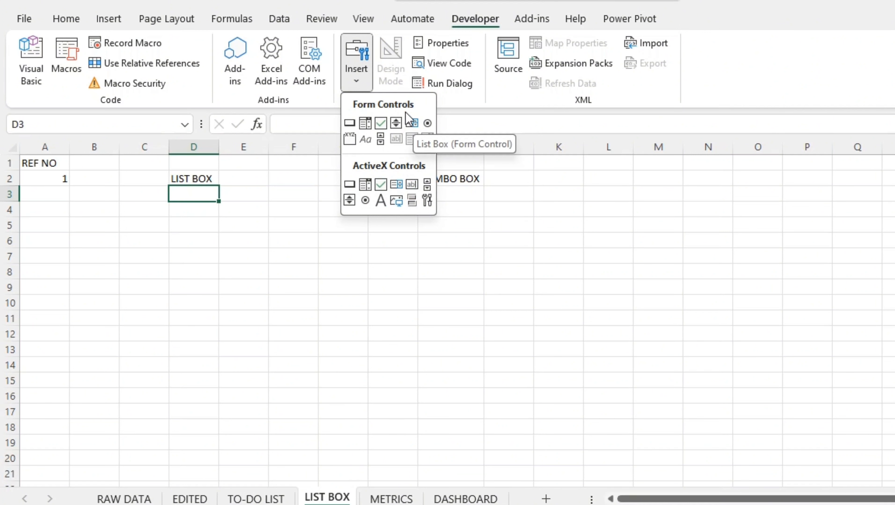
click(411, 123)
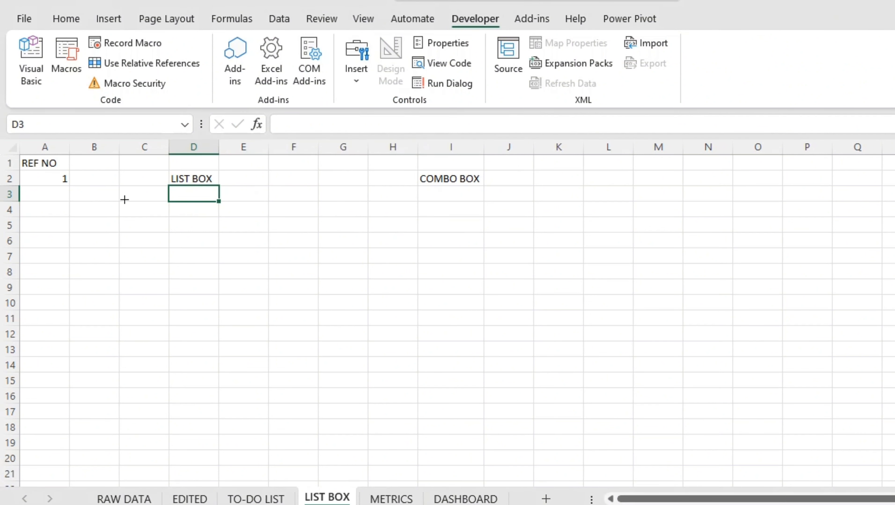
drag(119, 188, 341, 263)
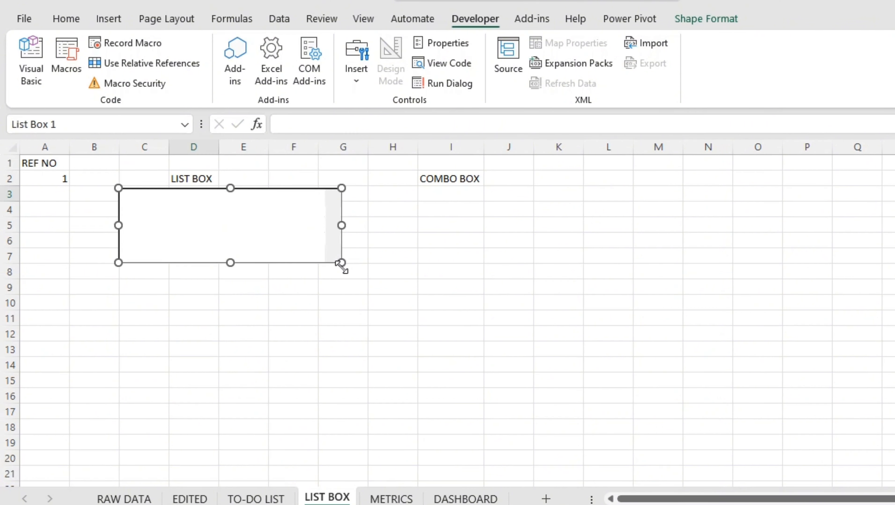
Set the list box's input range to the employee names in EDITED!$B$2:$B$1471 through its format control settings
right_click(323, 262)
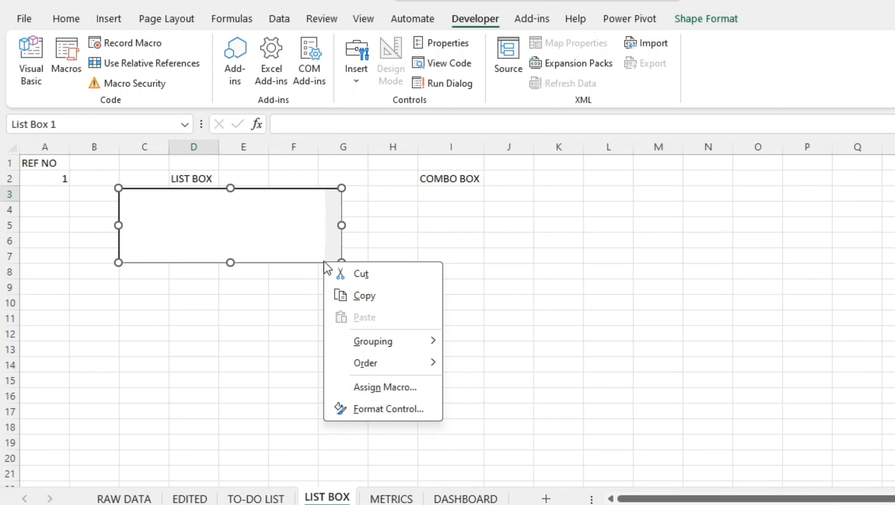
click(394, 409)
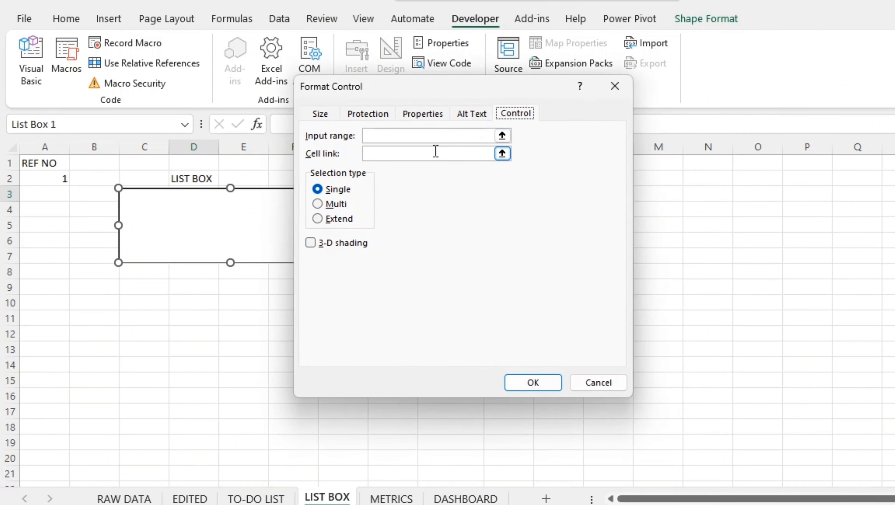
click(452, 138)
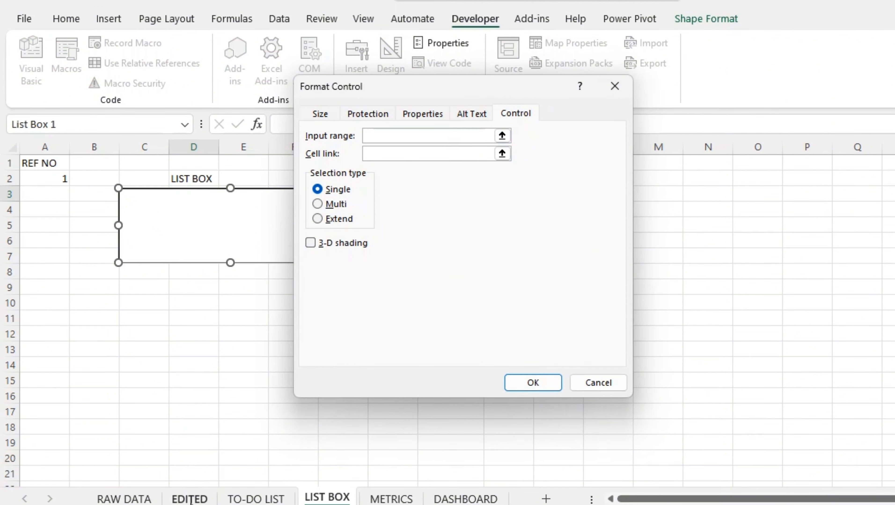
click(198, 500)
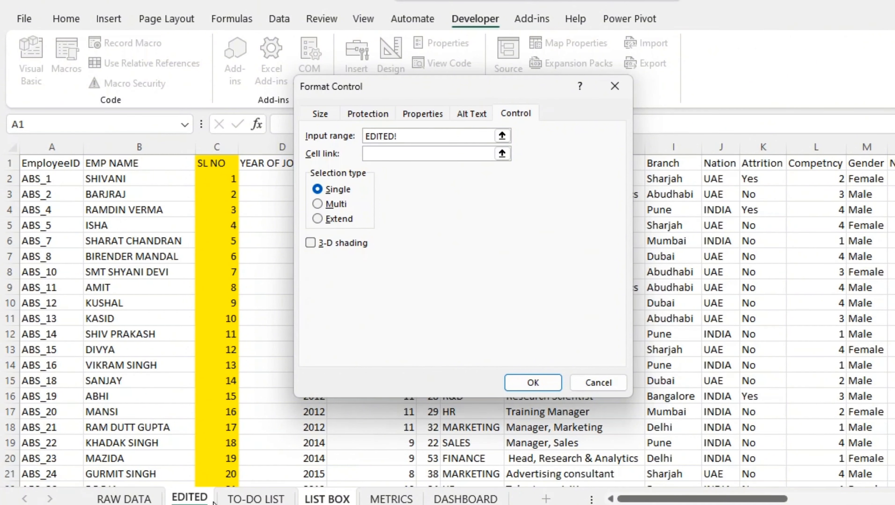
click(98, 179)
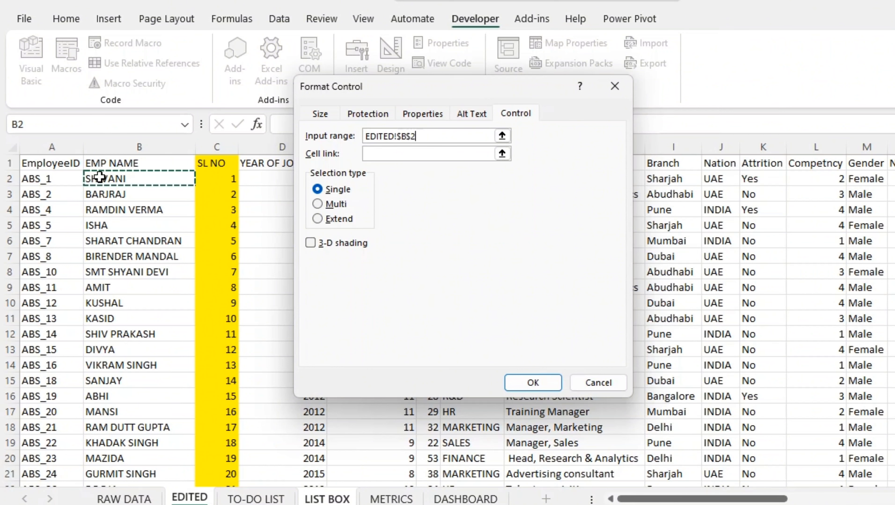
key(ctrl+shift+Down)
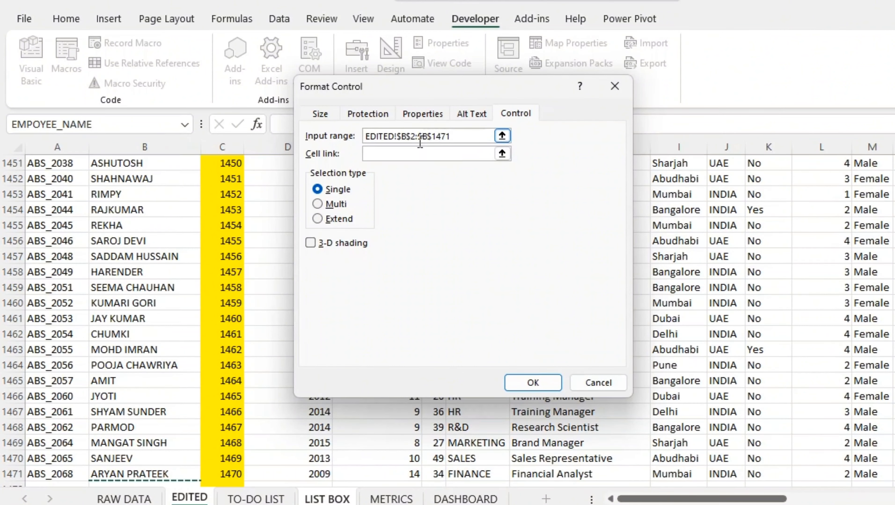
Link the list box to cell $A$2 on the LIST BOX sheet and apply the control settings
click(414, 154)
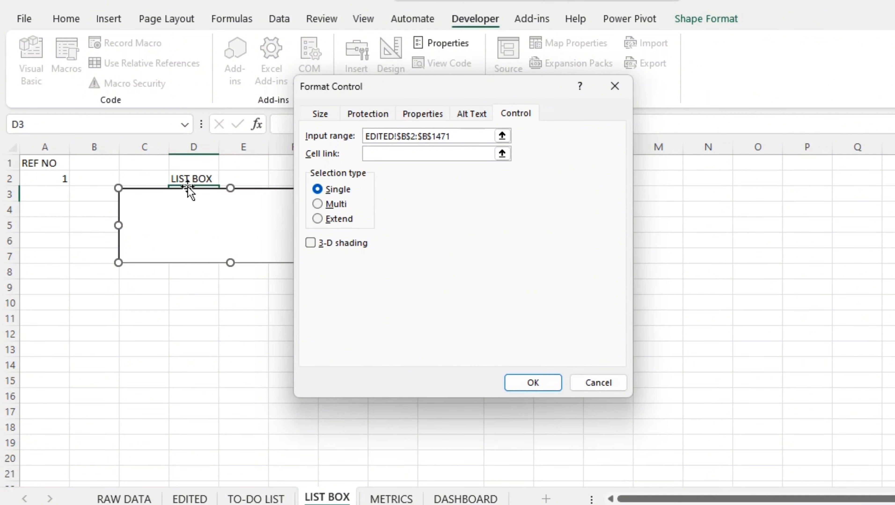
click(54, 177)
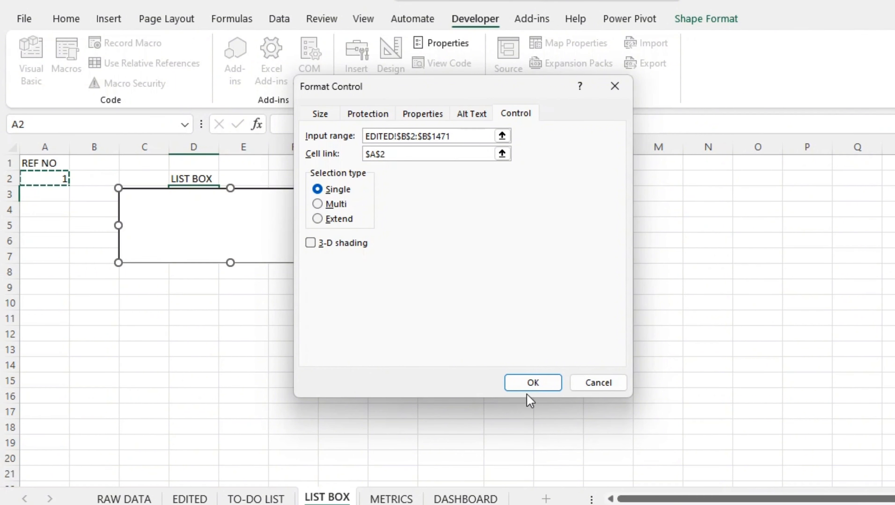
click(534, 383)
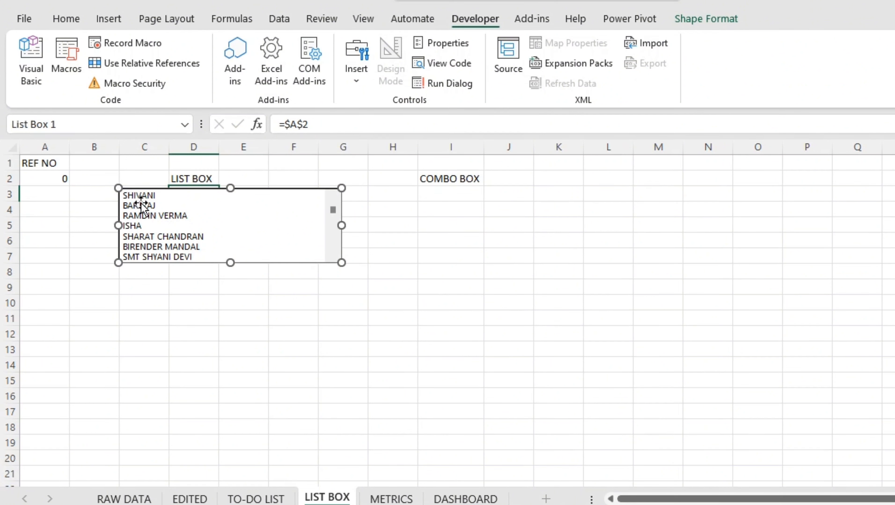
Extend the list box downward to about row 9 and enter 1 in the REF NO cell A2
drag(229, 262, 228, 297)
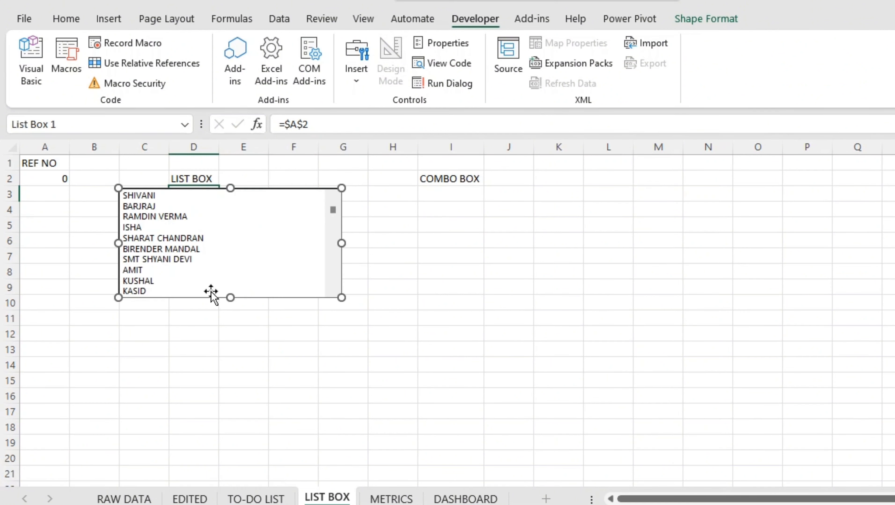
click(65, 177)
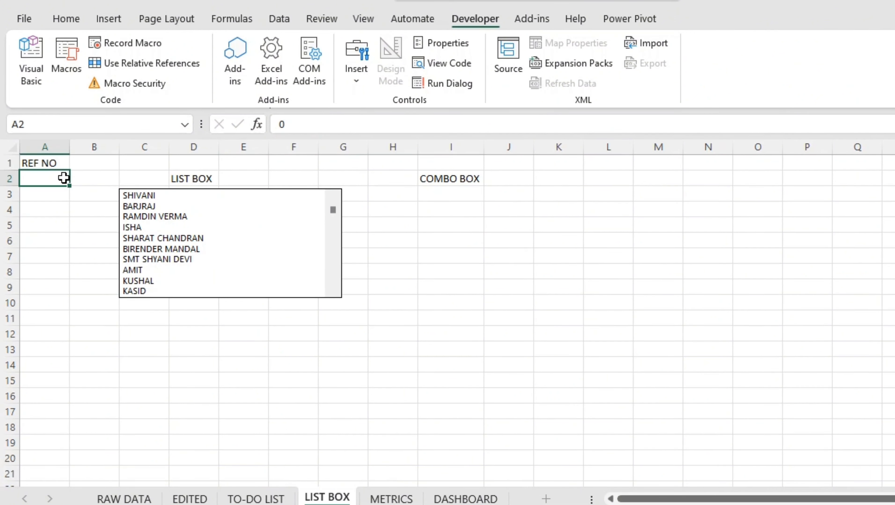
text(1)
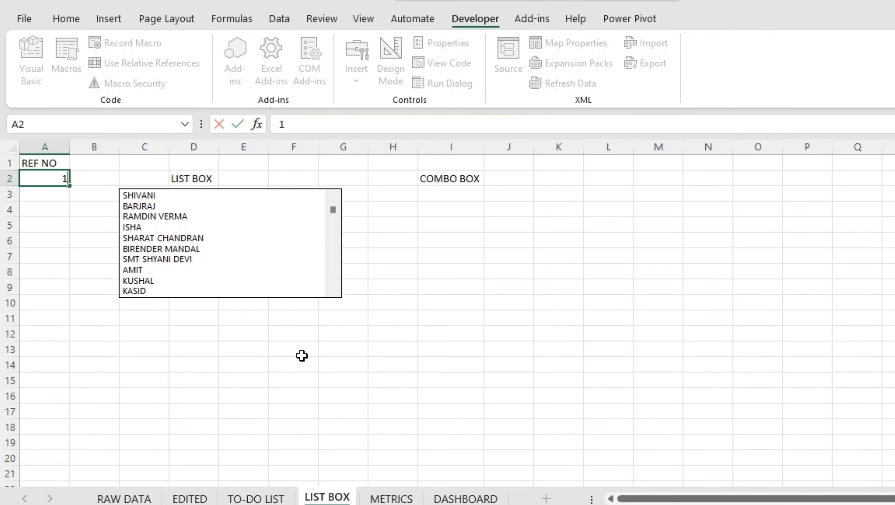
key(Return)
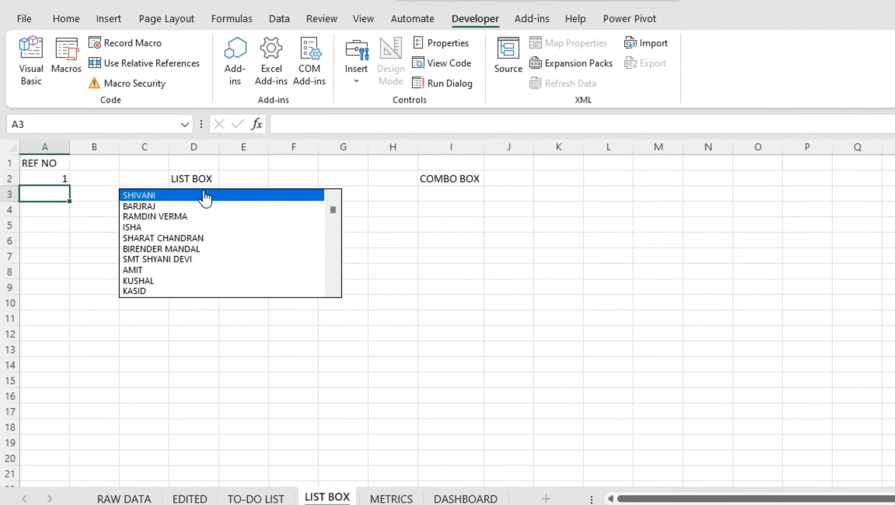
Check the first employee's name against its serial number at the start of the EDITED sheet
click(189, 499)
scroll(291, 261, up, 16)
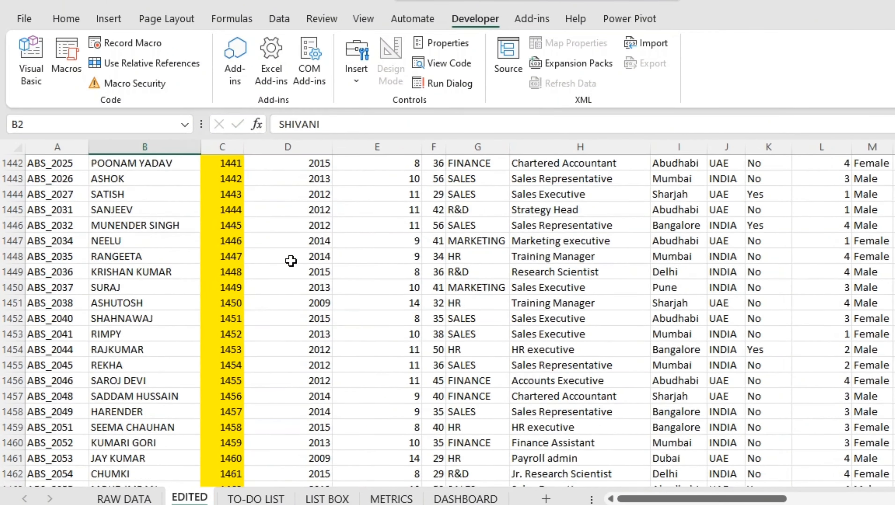
scroll(447, 321, up, 20)
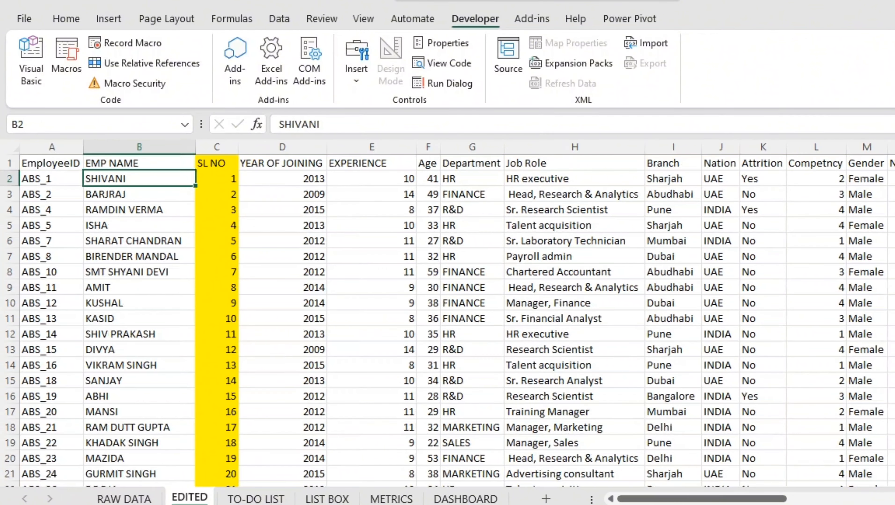
click(214, 184)
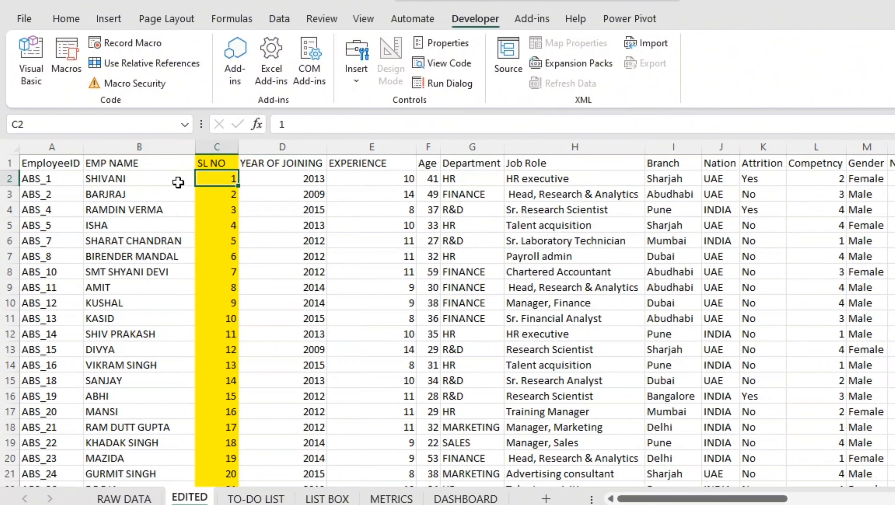
Return to the LIST BOX sheet and select the third, sixth, seventh and ninth employees in the list box to test the REF NO link
click(184, 179)
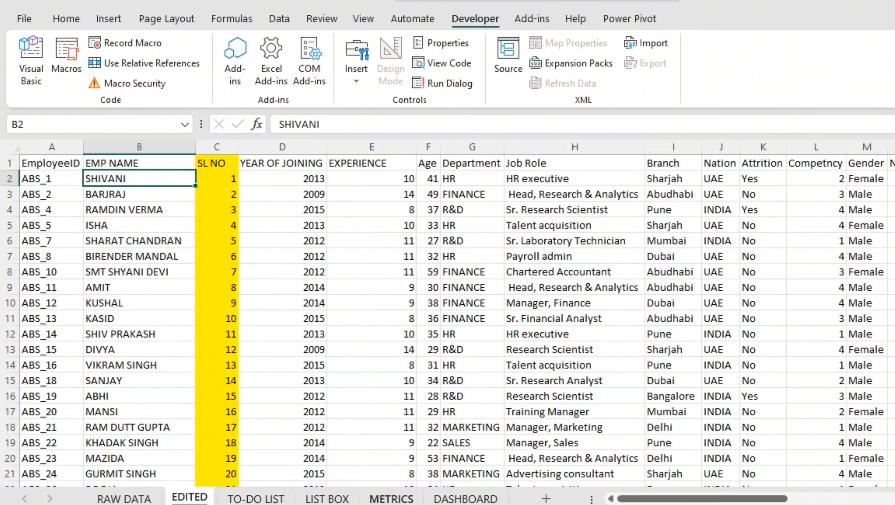
click(327, 499)
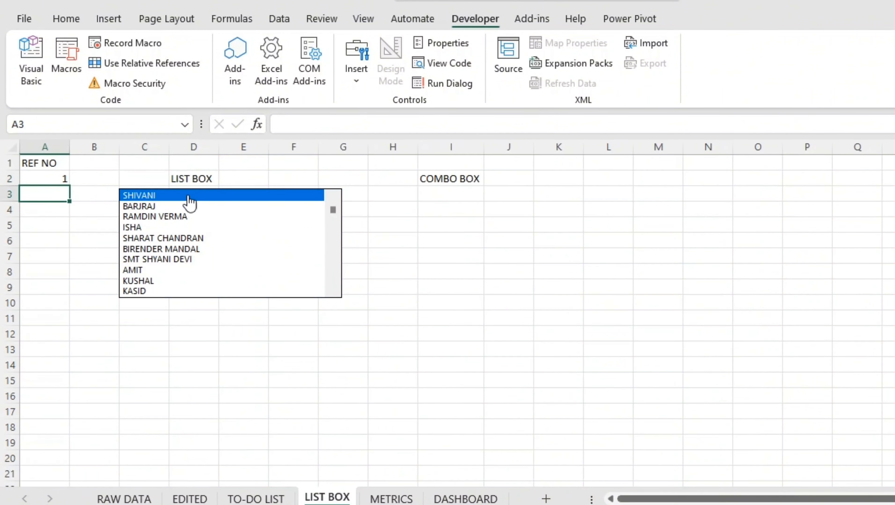
click(137, 216)
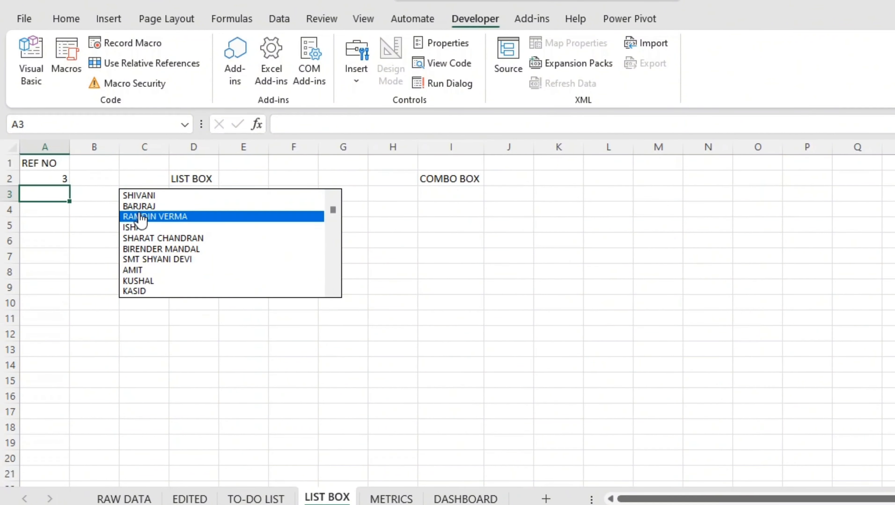
click(61, 181)
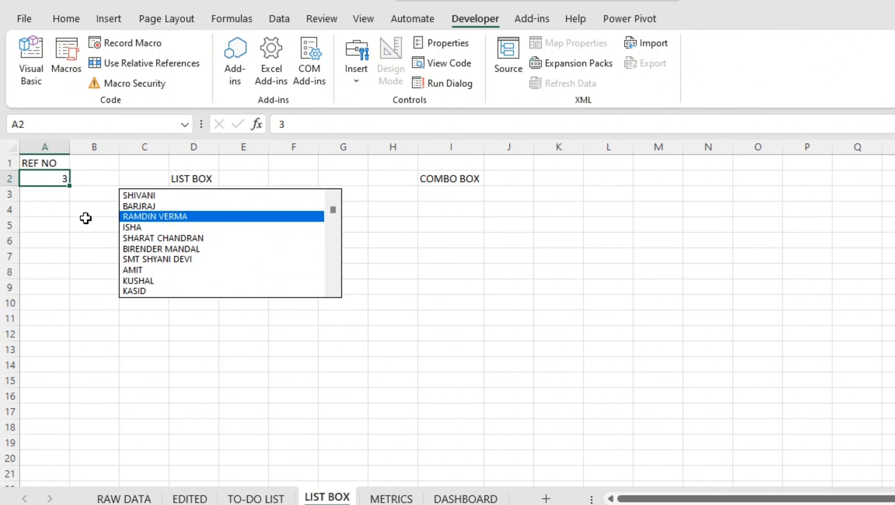
click(141, 250)
click(143, 260)
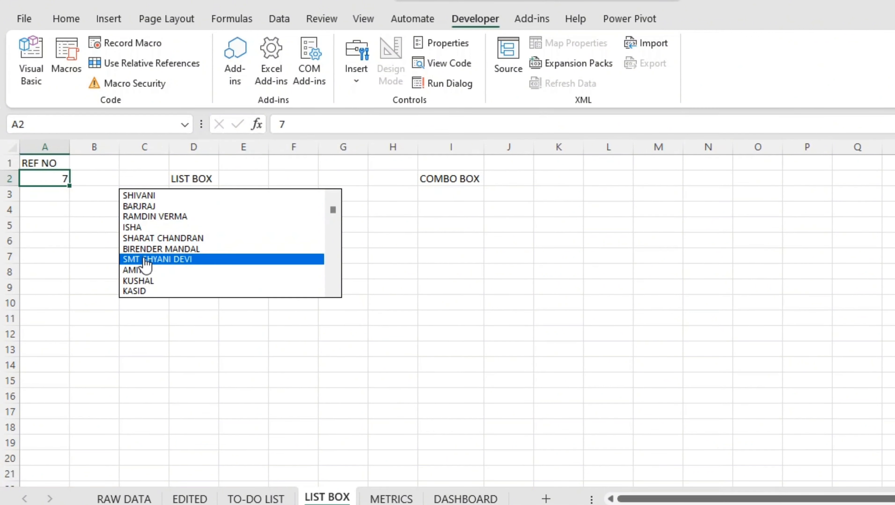
click(144, 282)
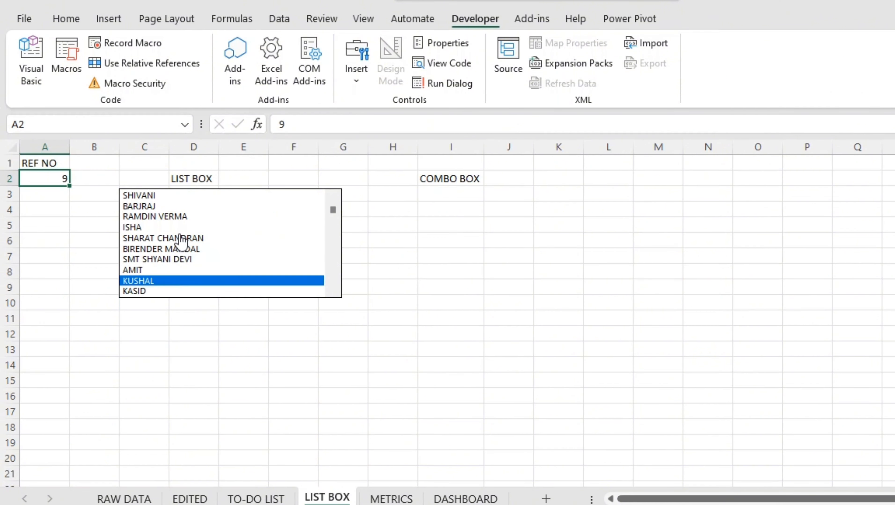
scroll(152, 228, down, 2)
scroll(152, 228, up, 2)
click(53, 255)
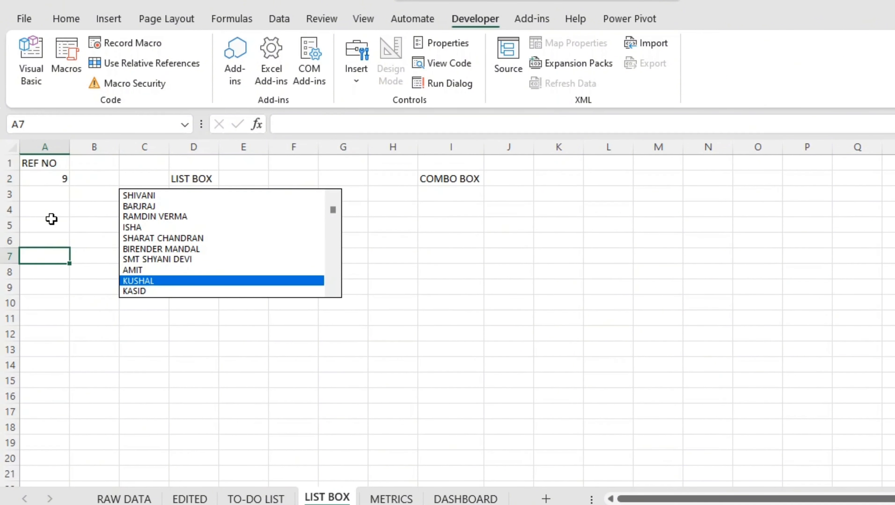
Enter 15 in the REF NO cell A2 and find the matching employee in the list box
click(49, 181)
text(15)
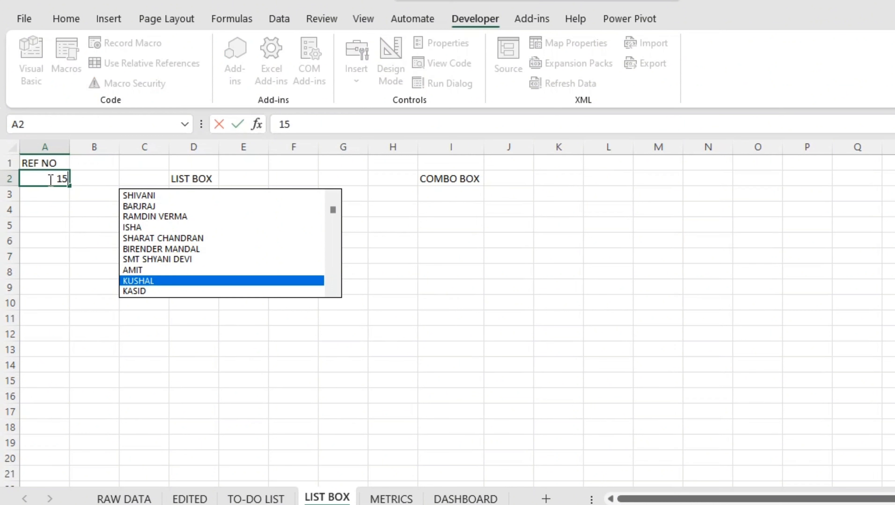
key(Return)
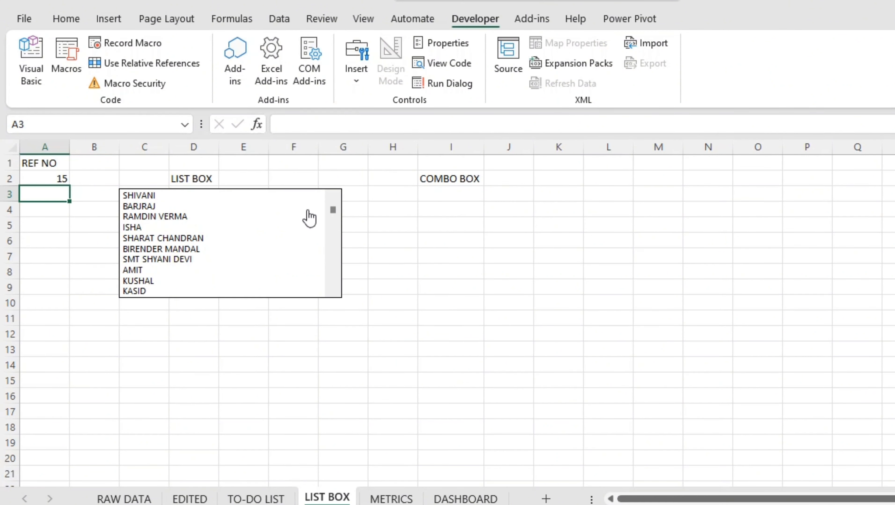
click(332, 292)
click(332, 293)
click(332, 293)
click(332, 293)
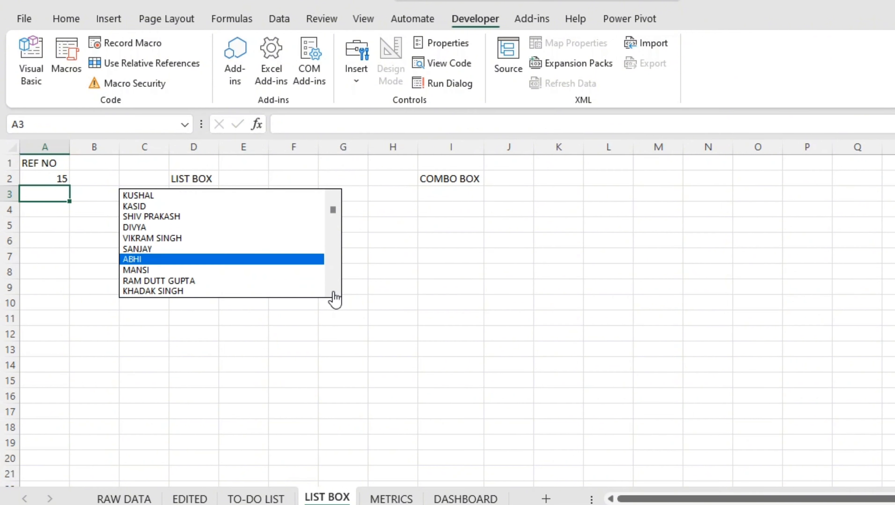
click(332, 293)
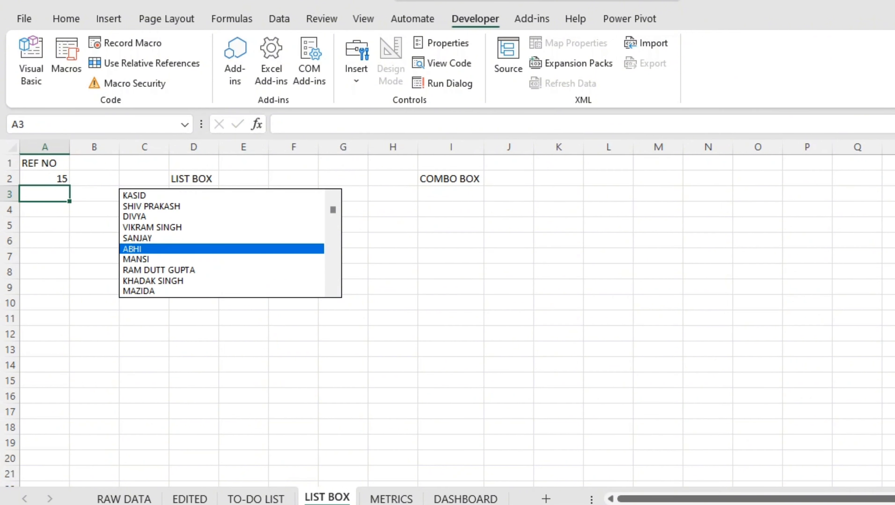
Check which employee name belongs to serial number 15 on the EDITED sheet
click(189, 500)
click(214, 397)
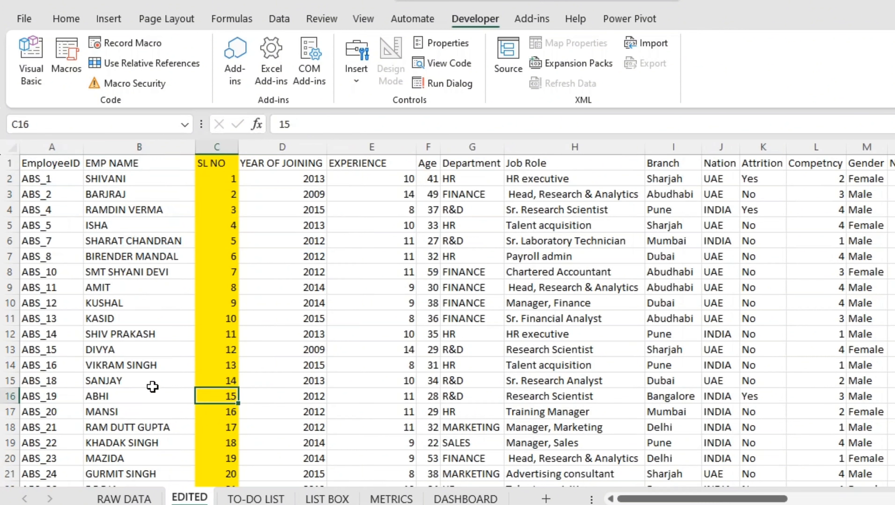
click(152, 386)
click(153, 397)
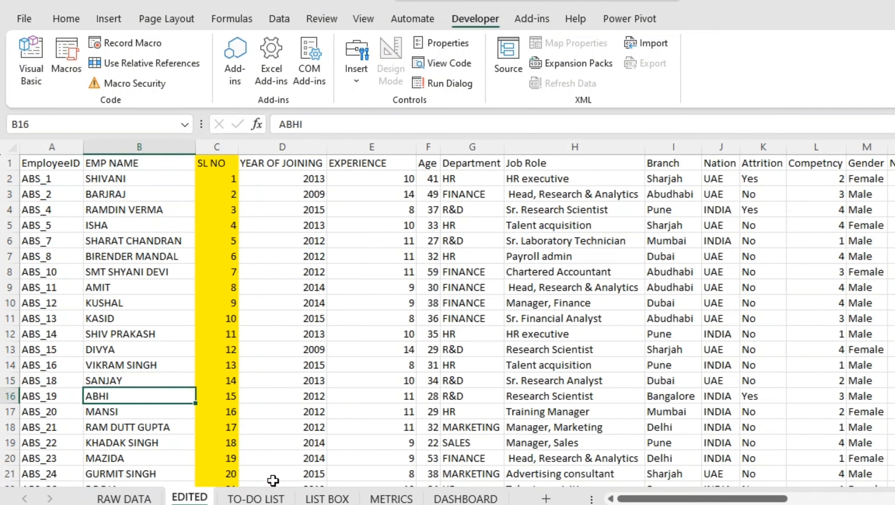
Go back to the LIST BOX sheet and test several other list box entries, finishing on the sixteenth employee
click(313, 500)
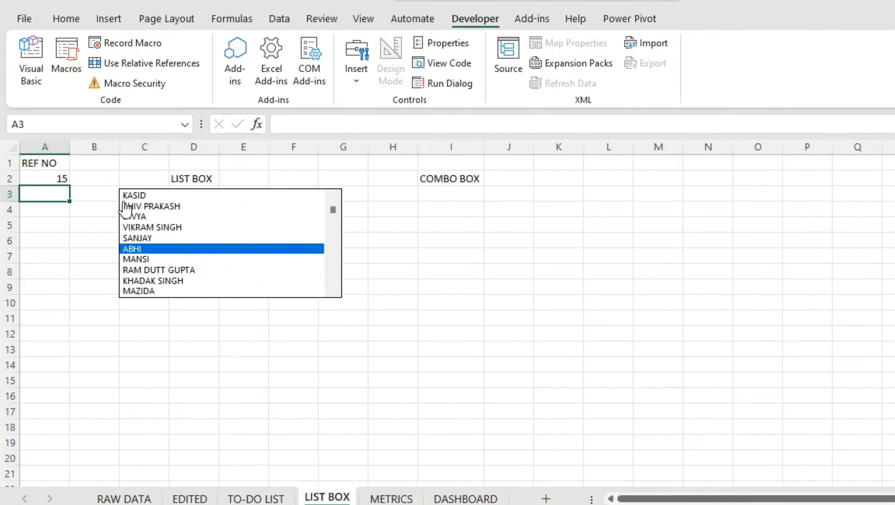
click(143, 199)
click(148, 237)
click(146, 271)
click(142, 206)
click(143, 259)
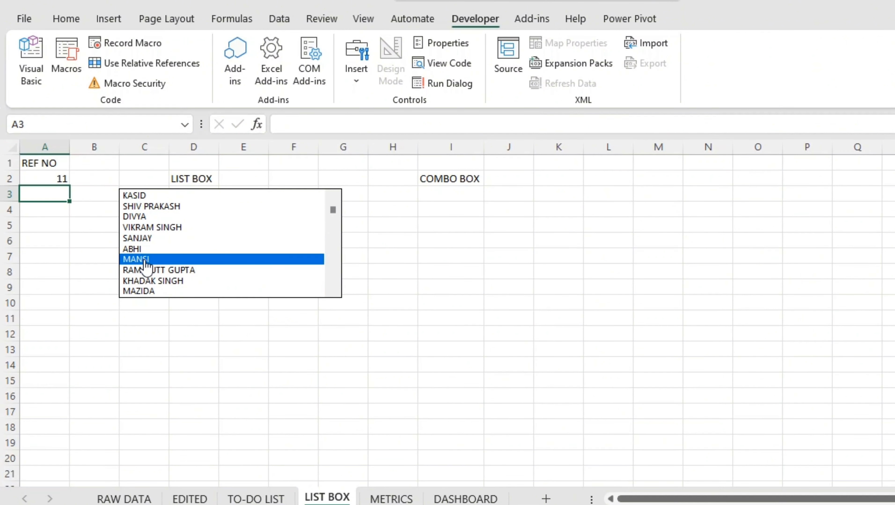
click(427, 194)
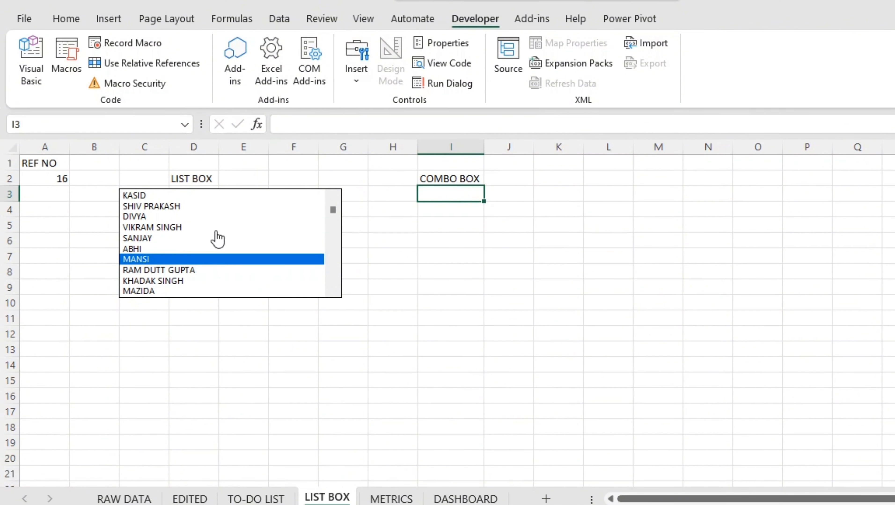
scroll(88, 209, down, 1)
scroll(52, 196, up, 1)
Enter 125 in the REF NO cell A2 and locate the corresponding employee in the list box
click(45, 181)
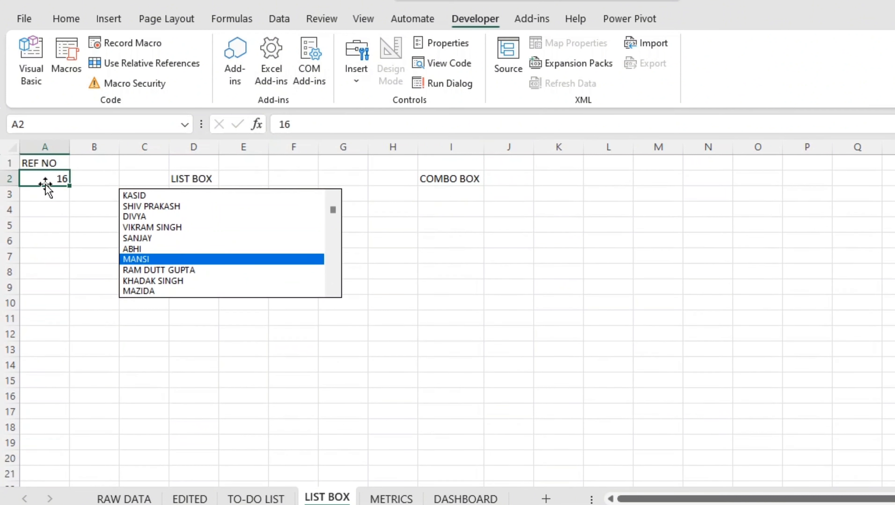
text(125)
key(Return)
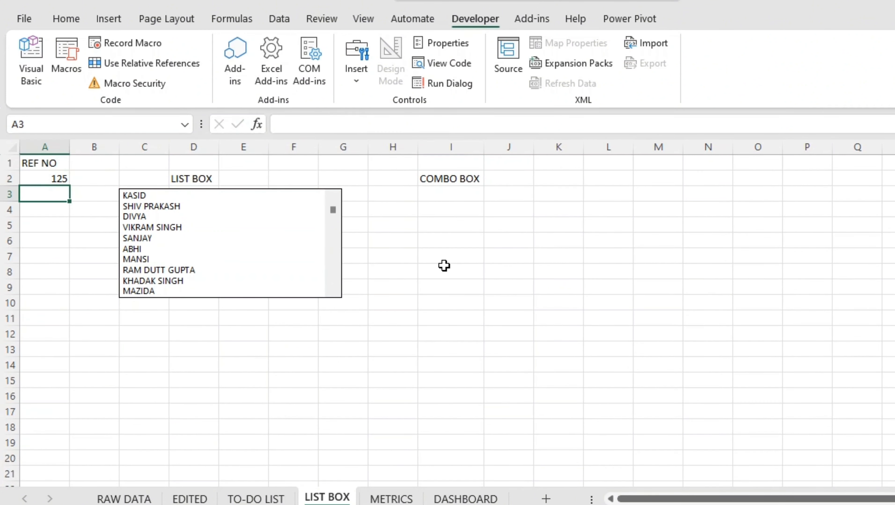
click(333, 291)
click(333, 292)
drag(334, 293, 334, 293)
drag(333, 213, 333, 216)
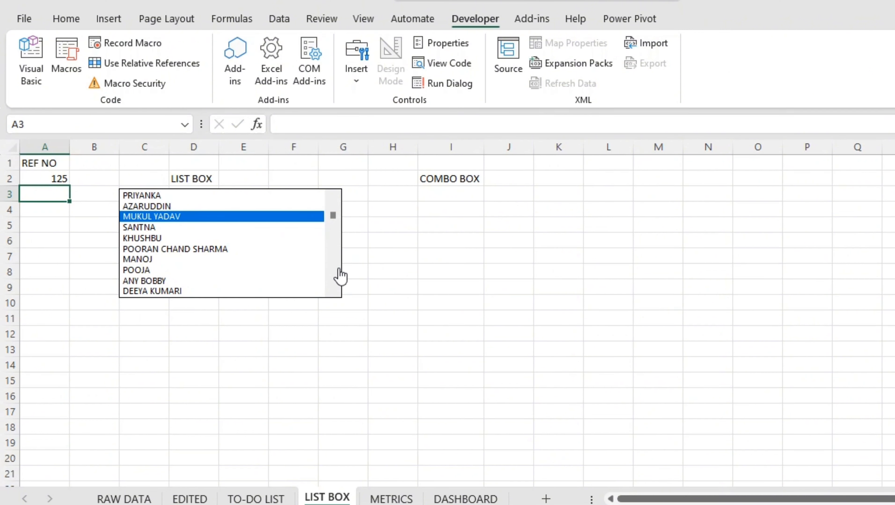
Insert a Combo Box form control just below the COMBO BOX label, spanning columns I to K and about rows 3 to 4
click(444, 198)
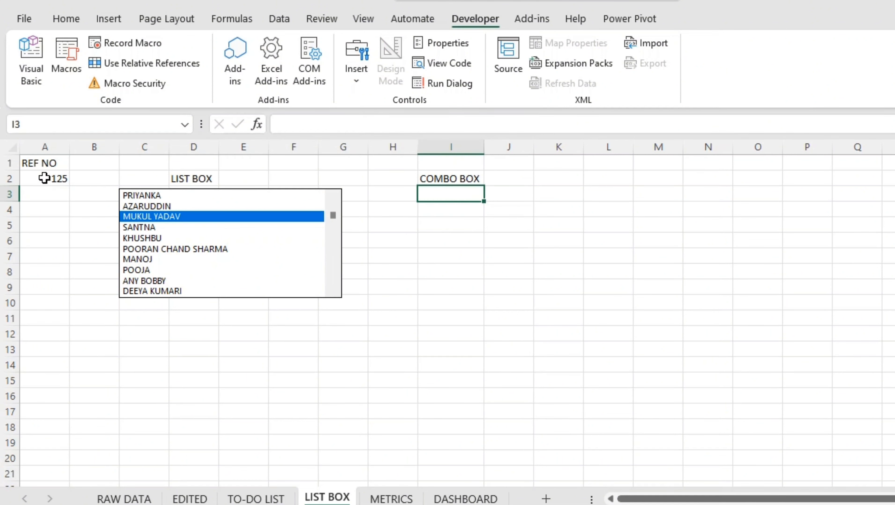
click(53, 178)
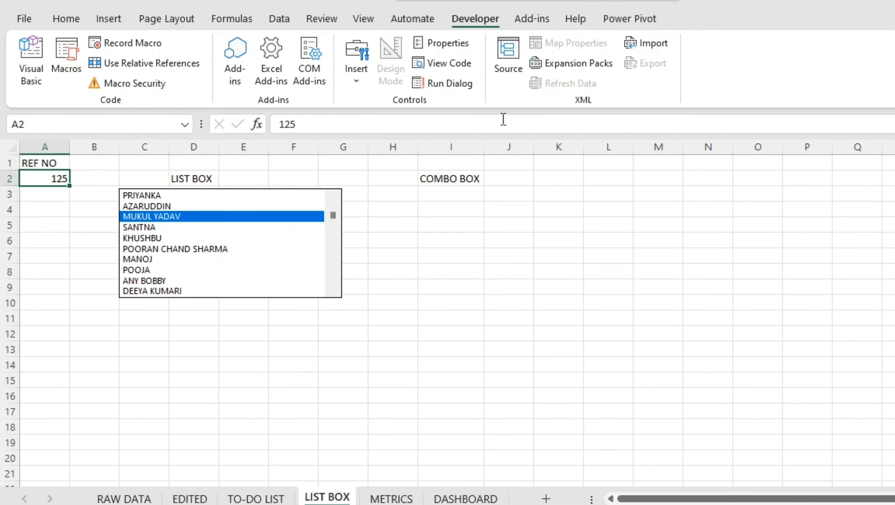
click(361, 80)
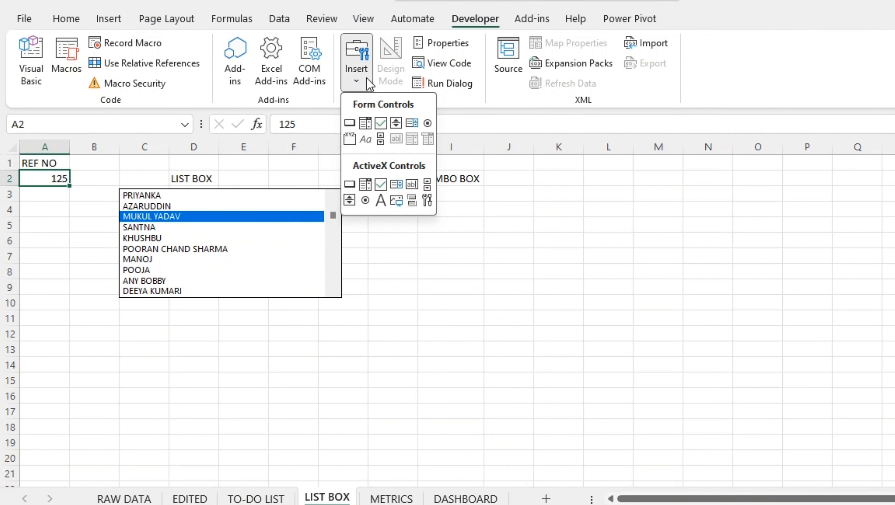
click(366, 125)
drag(420, 185, 581, 214)
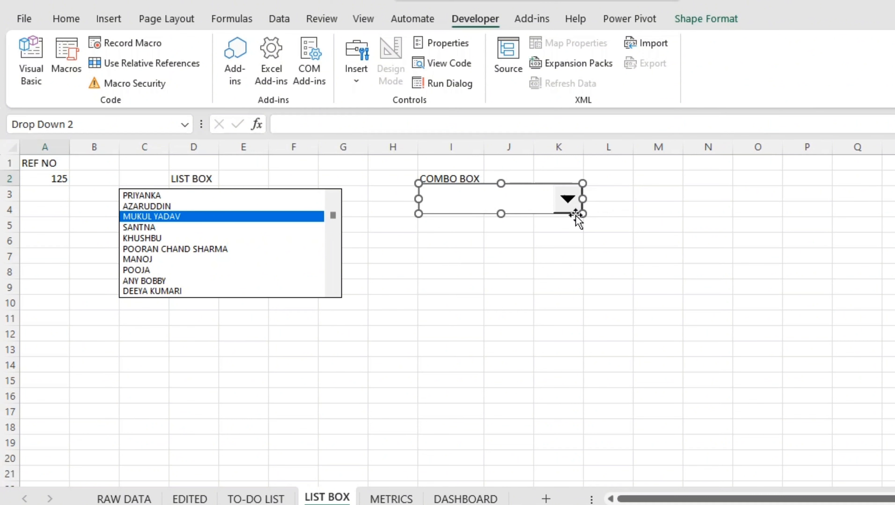
Set the combo box's input range to the employee names in EDITED!$B$2:$B$1471 through its format control settings
right_click(526, 214)
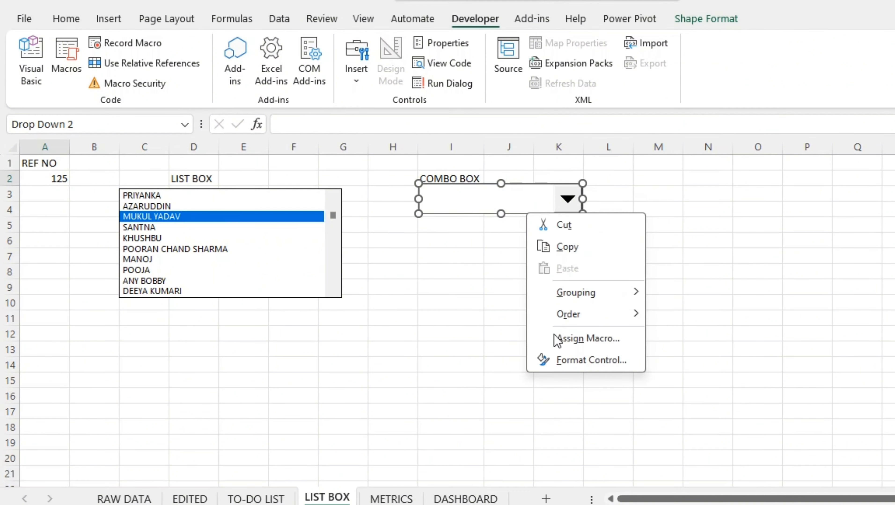
click(565, 362)
click(190, 499)
click(165, 181)
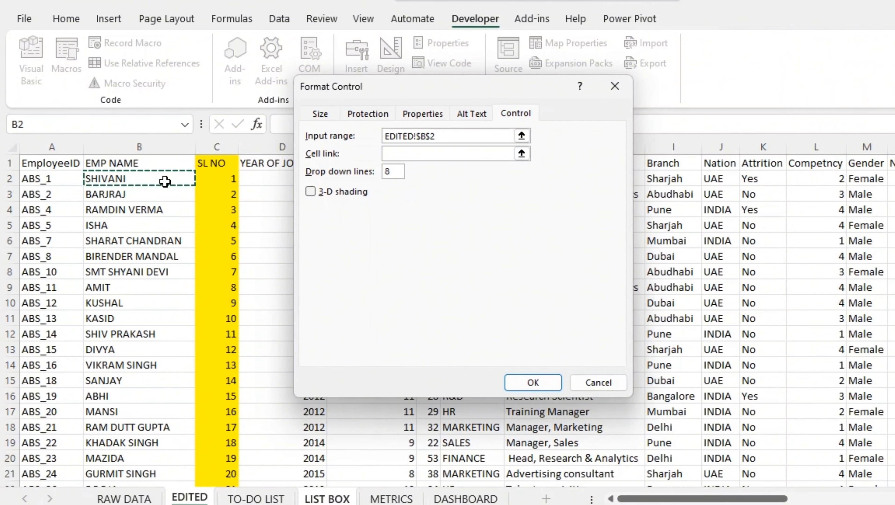
key(ctrl+shift+Down)
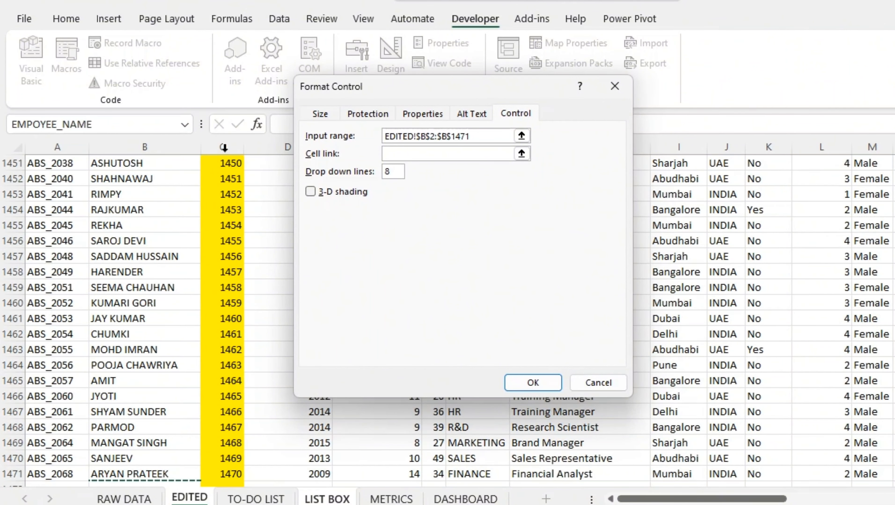
Link the combo box to cell $A$2 on the LIST BOX sheet, keep 8 drop down lines and apply the settings
click(421, 153)
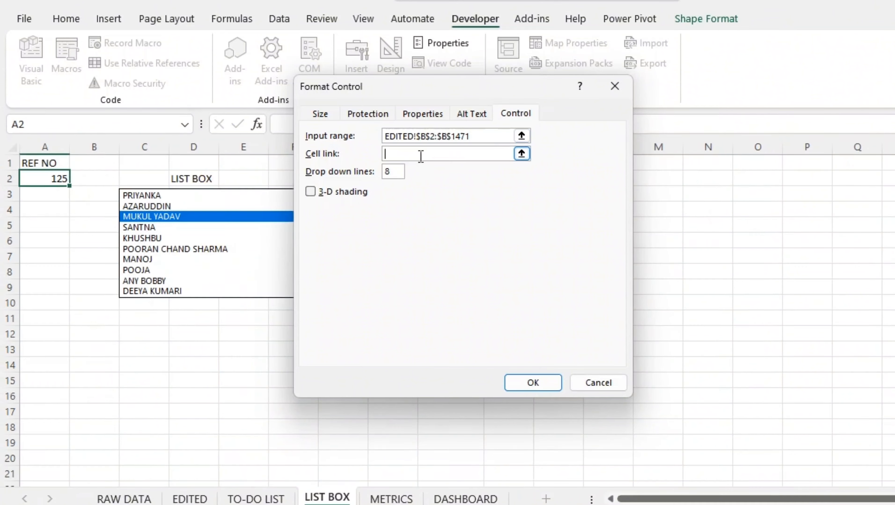
click(47, 175)
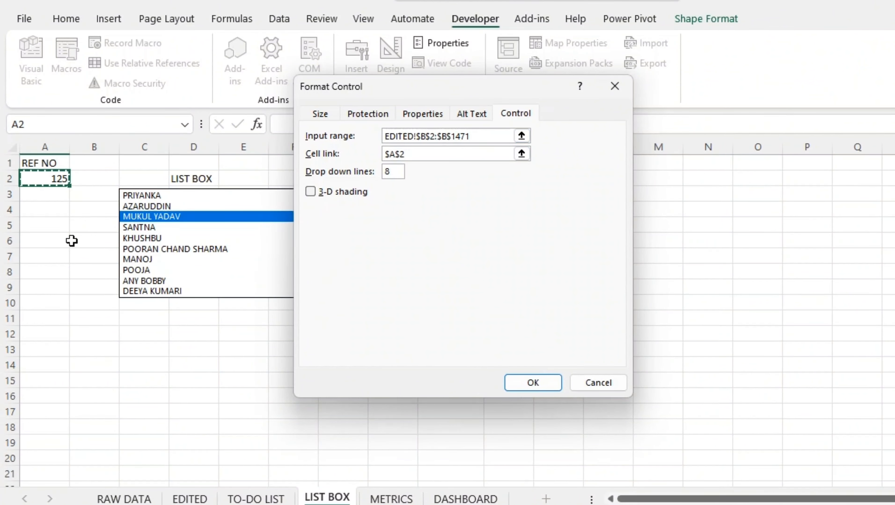
click(398, 170)
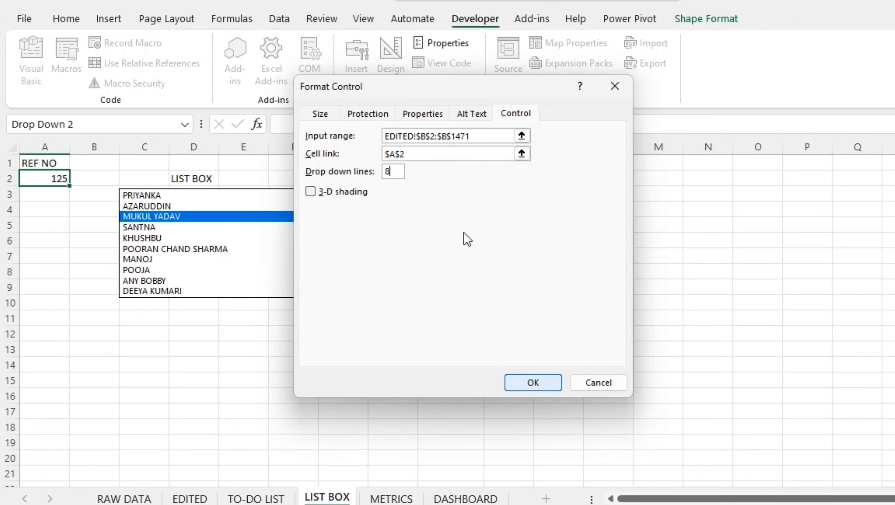
click(528, 390)
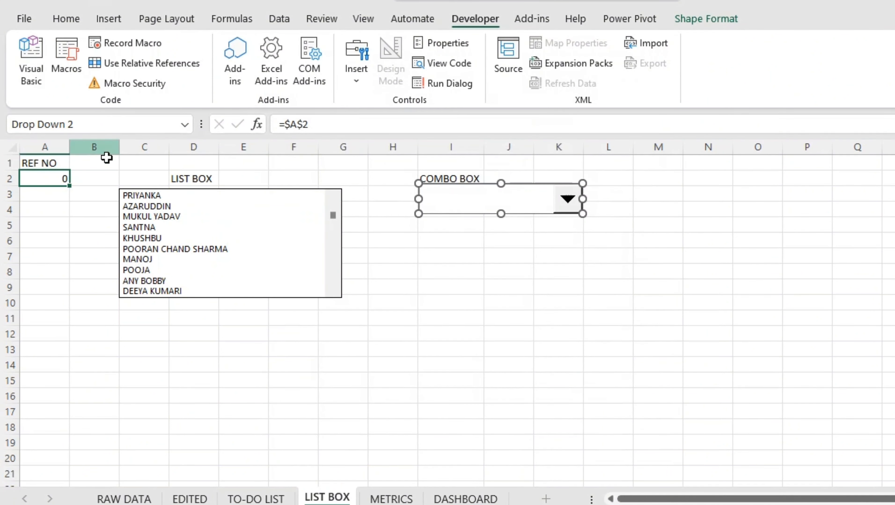
click(74, 207)
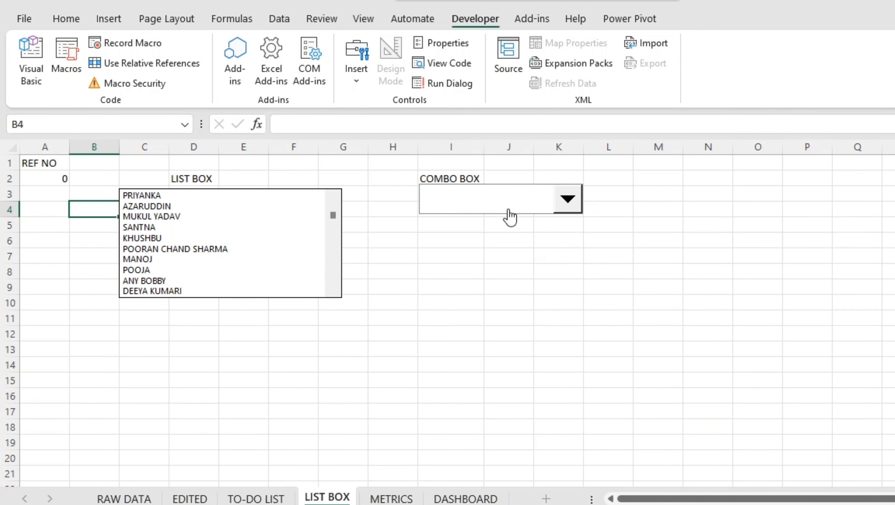
Enter 1 in the REF NO cell A2 and expand the combo box's list of employee names
click(53, 181)
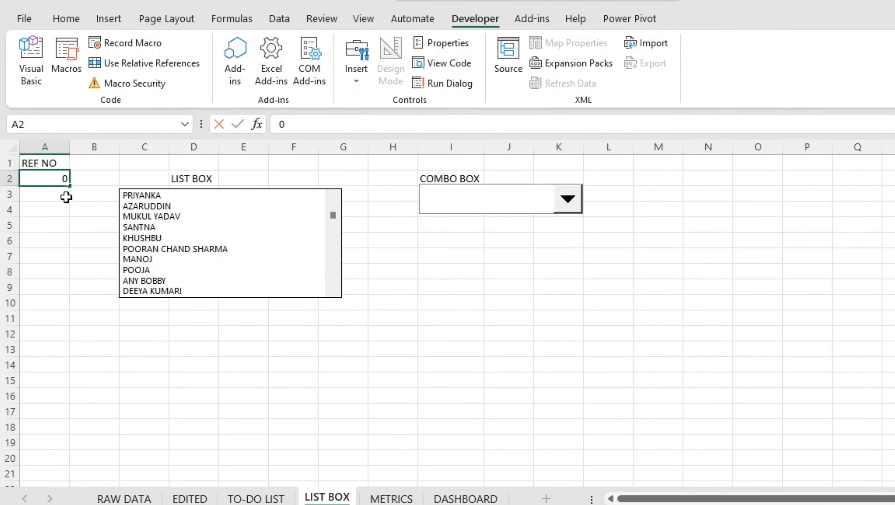
text(1)
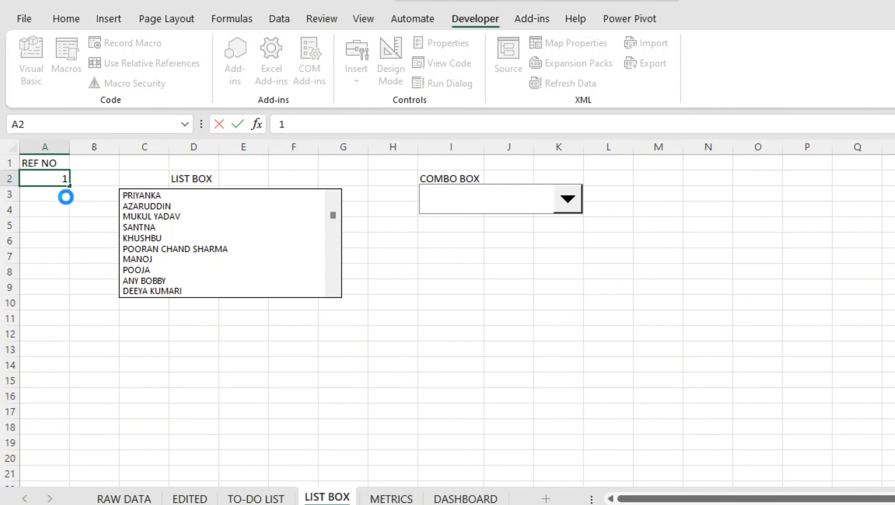
click(66, 197)
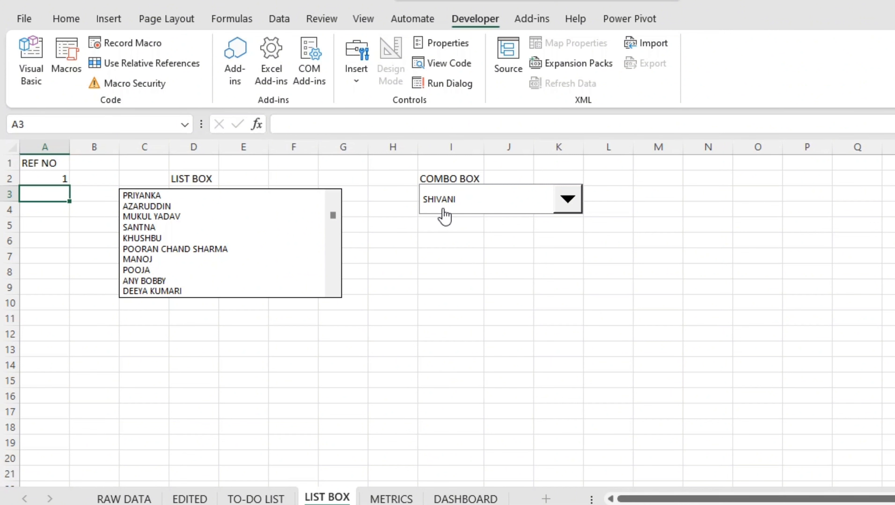
click(574, 205)
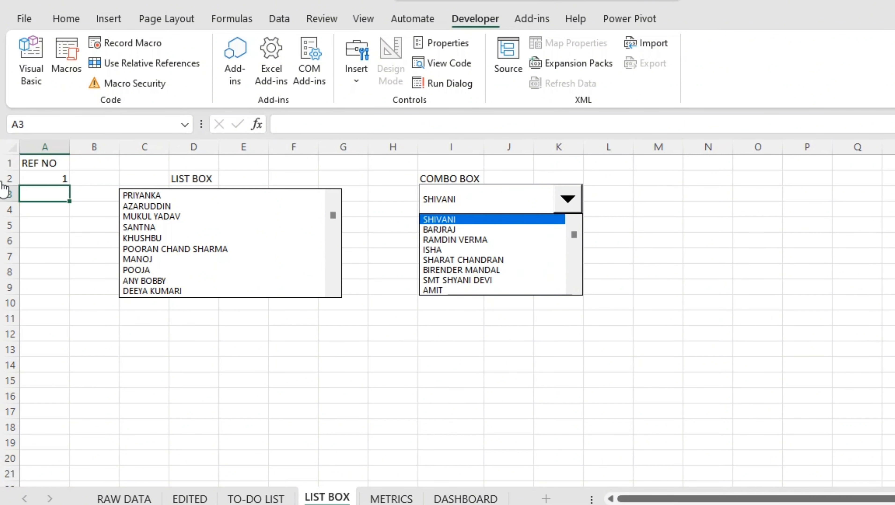
Enter 125 in the REF NO cell A2 to test both linked controls
click(21, 195)
click(38, 177)
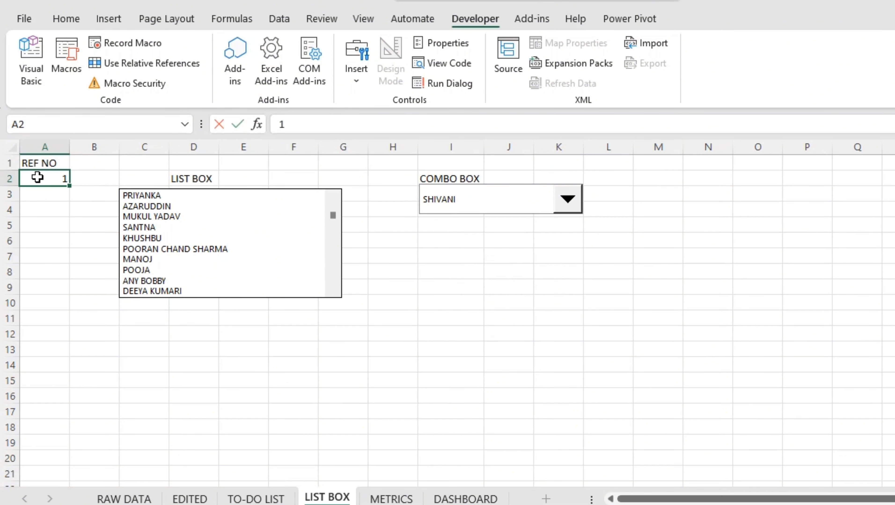
text(125)
key(Return)
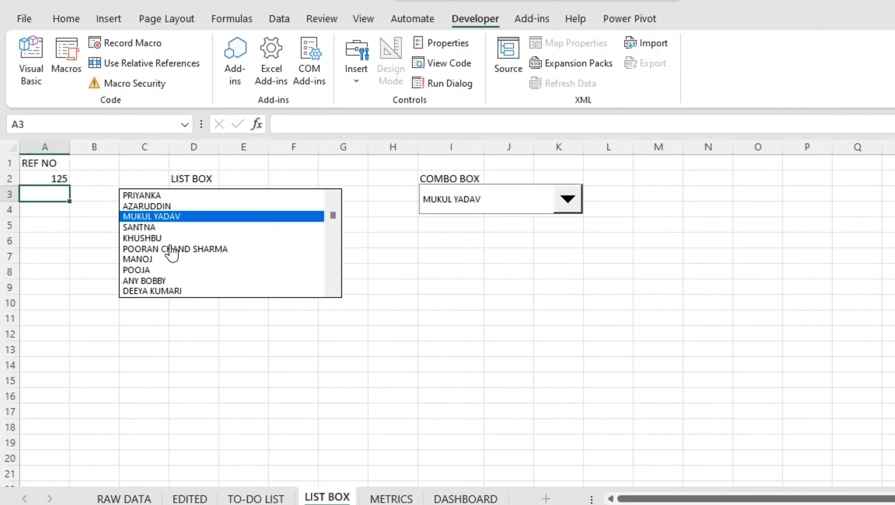
Enter 1000 in the REF NO cell A2 and look through the list box's employee names down to the last one
click(45, 176)
text(1000)
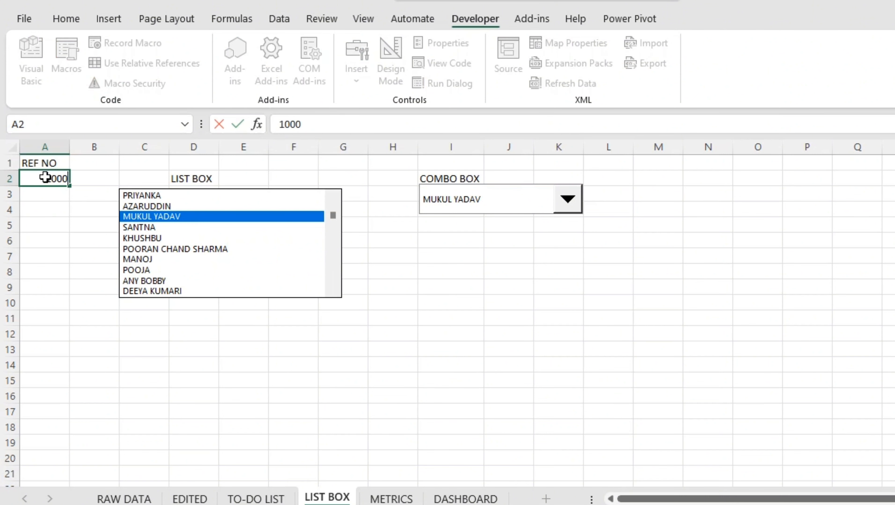
key(Return)
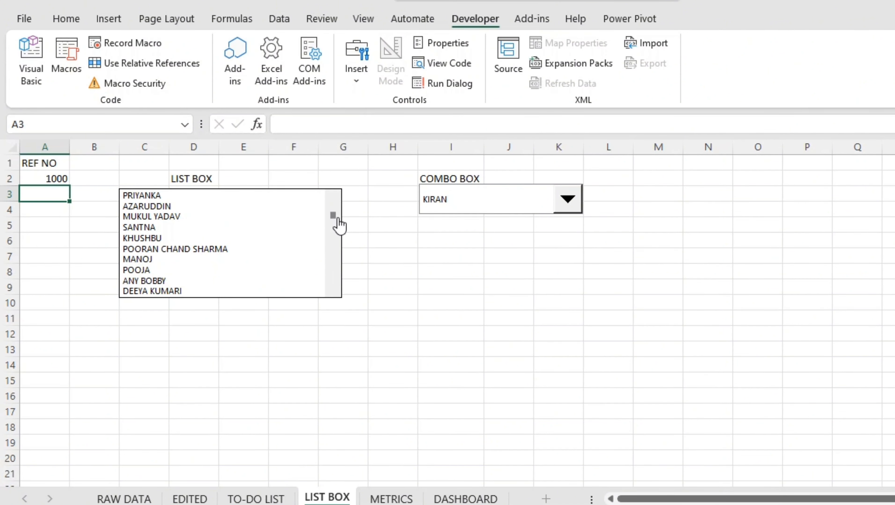
drag(333, 220, 340, 286)
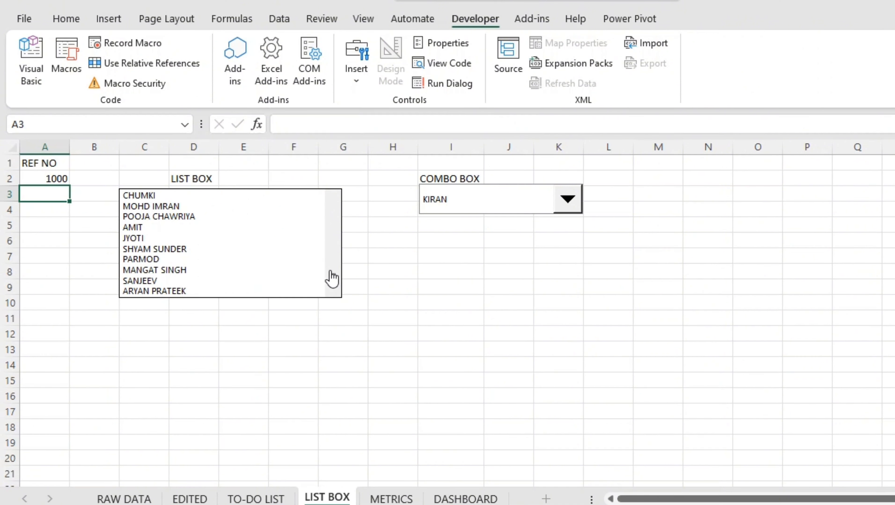
drag(333, 280, 326, 267)
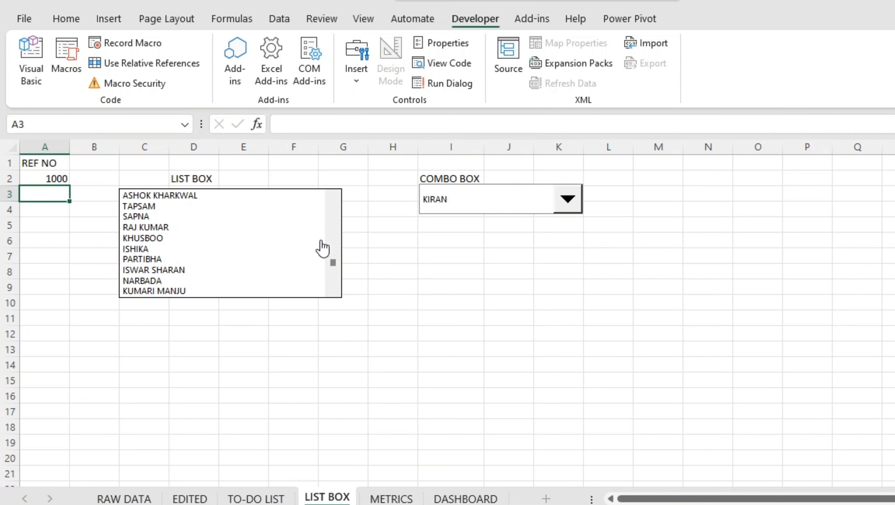
drag(336, 197, 339, 204)
mouse_move(333, 287)
mouse_down()
mouse_move(333, 266)
mouse_move(333, 282)
mouse_up()
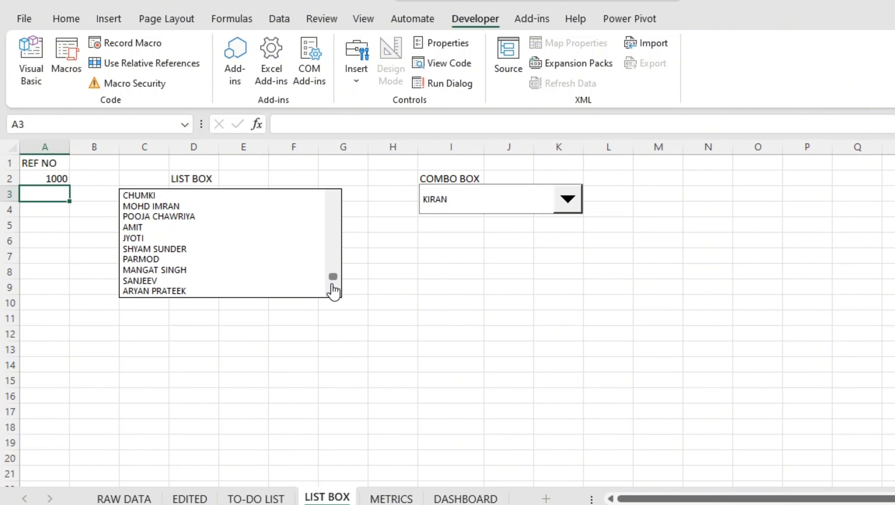
click(450, 240)
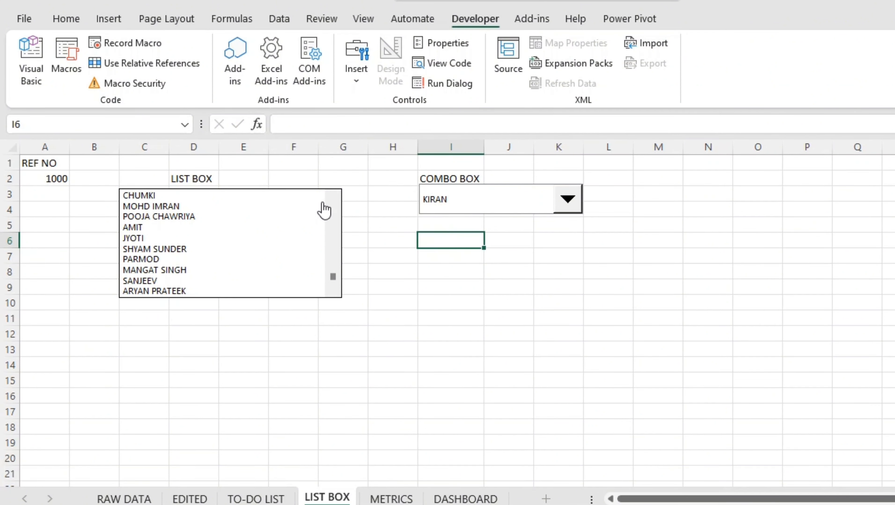
click(424, 360)
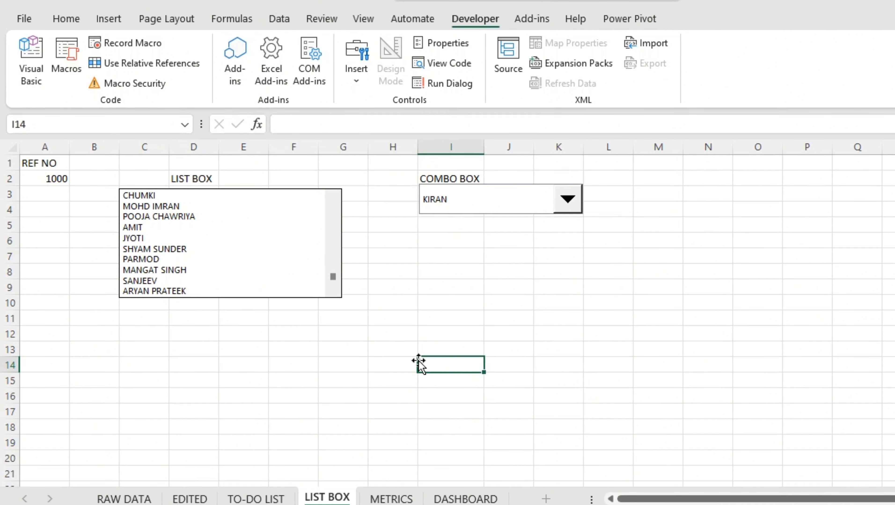
click(485, 323)
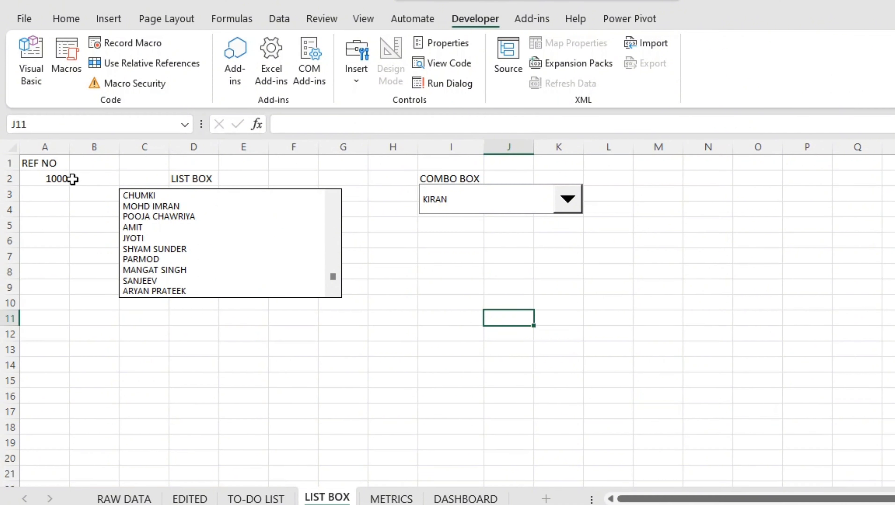
Start a data validation rule on the REF NO cell A2 that allows only a List
click(51, 185)
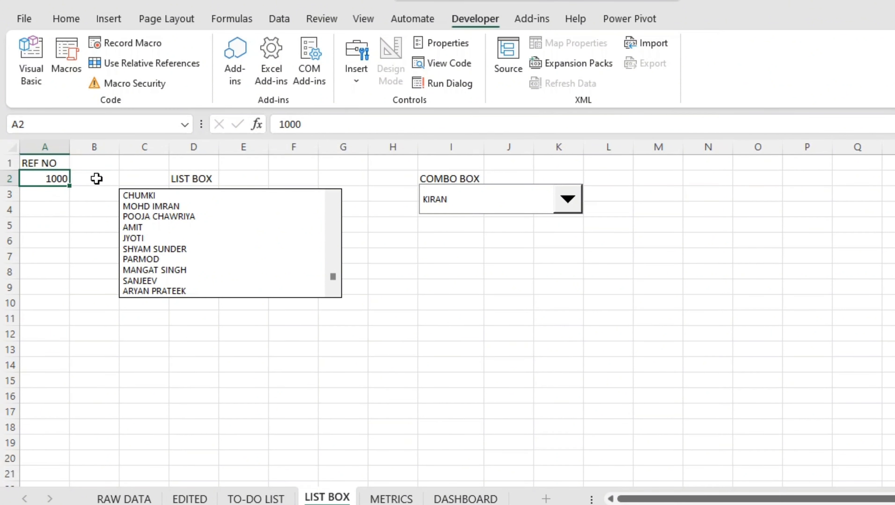
click(275, 21)
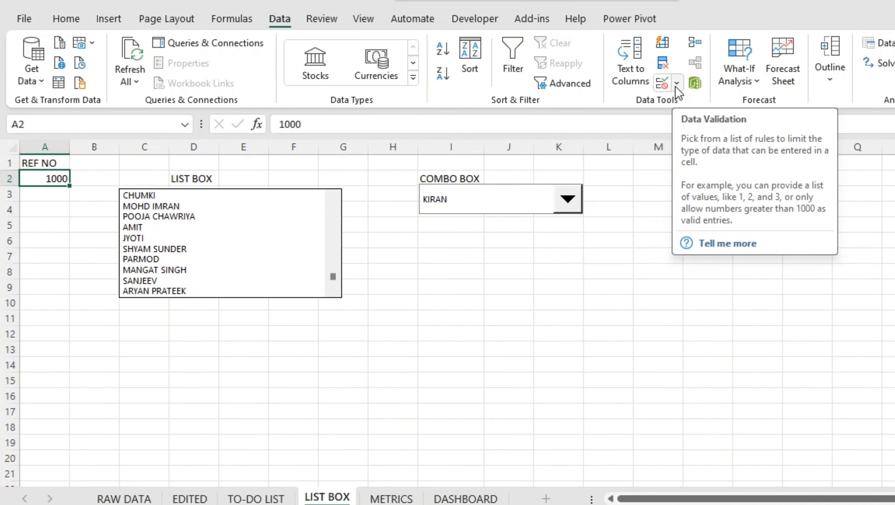
click(664, 86)
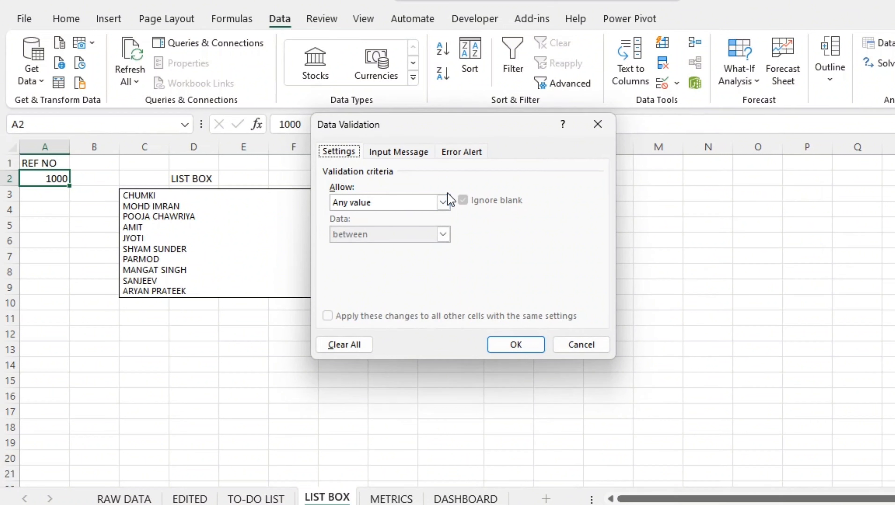
click(442, 202)
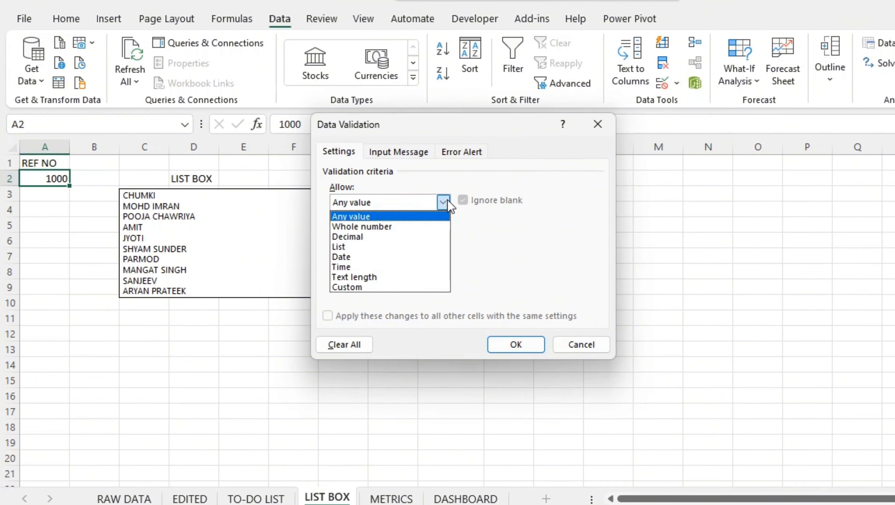
click(398, 249)
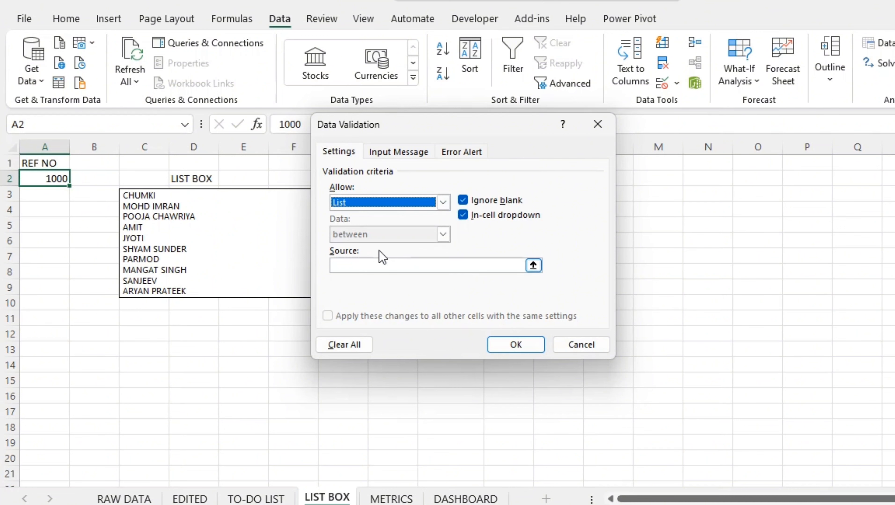
Use the serial numbers in EDITED!$C$2:$C$1471 as the validation list's source and apply the rule
click(371, 265)
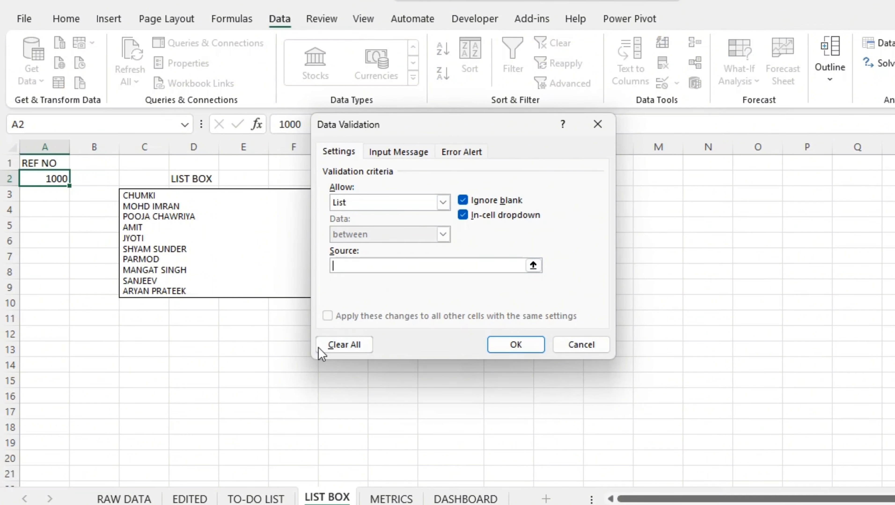
click(198, 497)
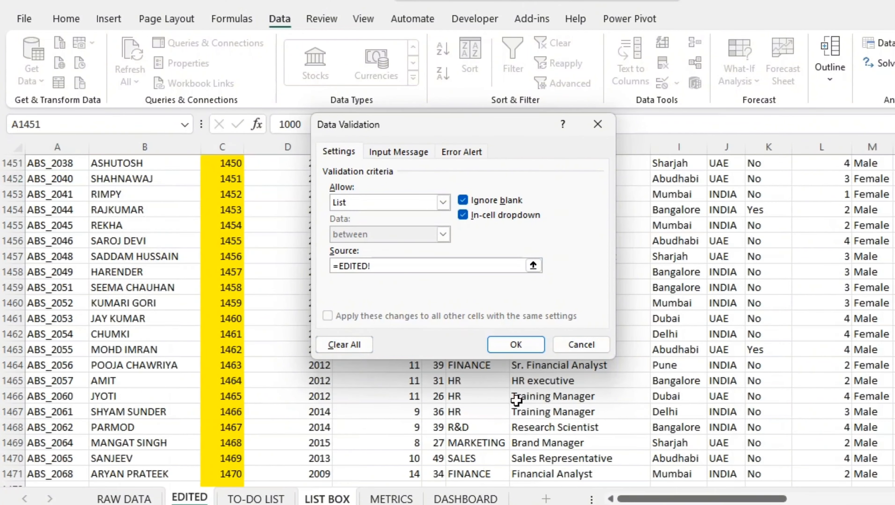
scroll(447, 320, up, 20)
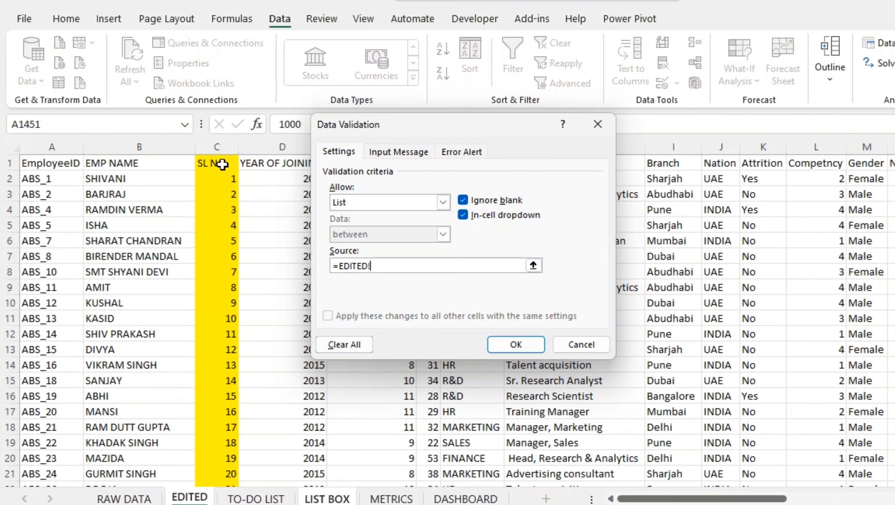
click(223, 178)
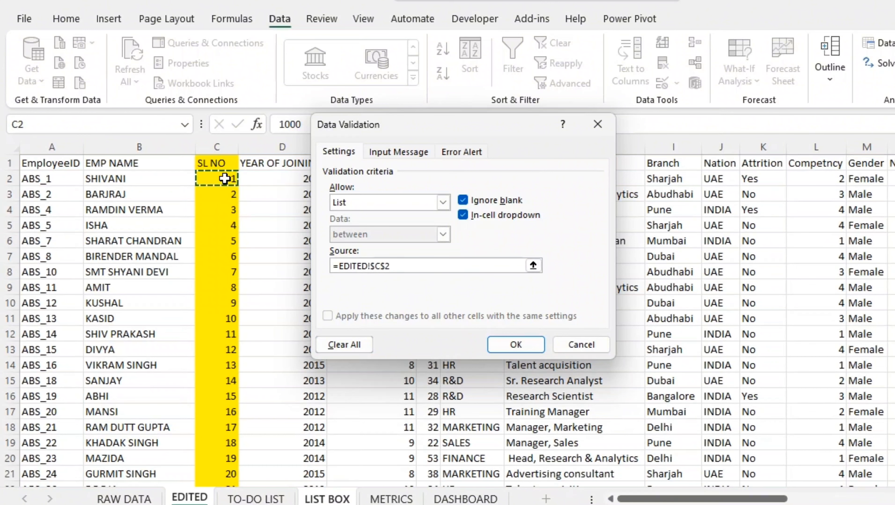
key(ctrl+shift+Down)
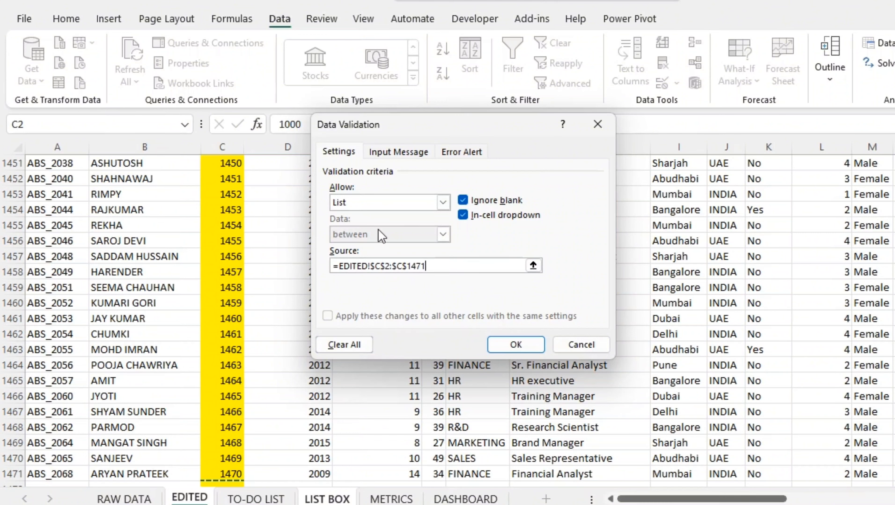
click(509, 346)
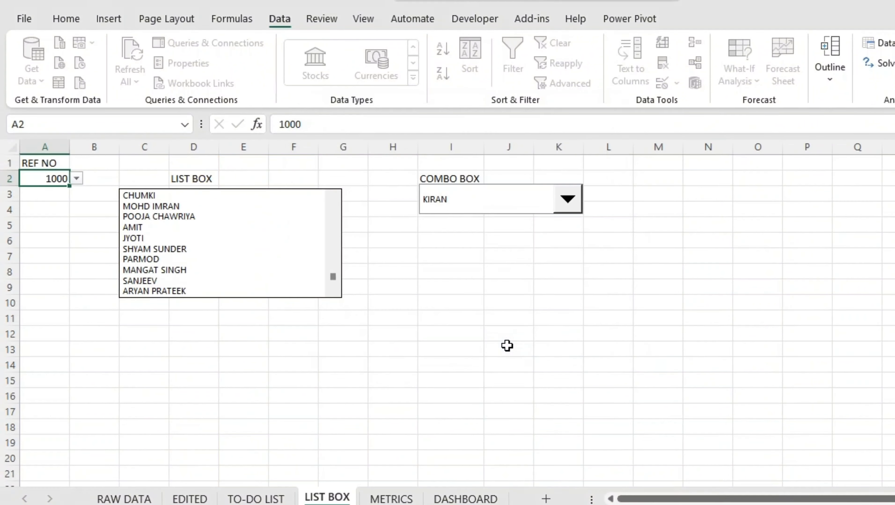
Test the validation list in REF NO cell A2 by choosing 983 followed by 975
click(76, 178)
scroll(59, 240, up, 5)
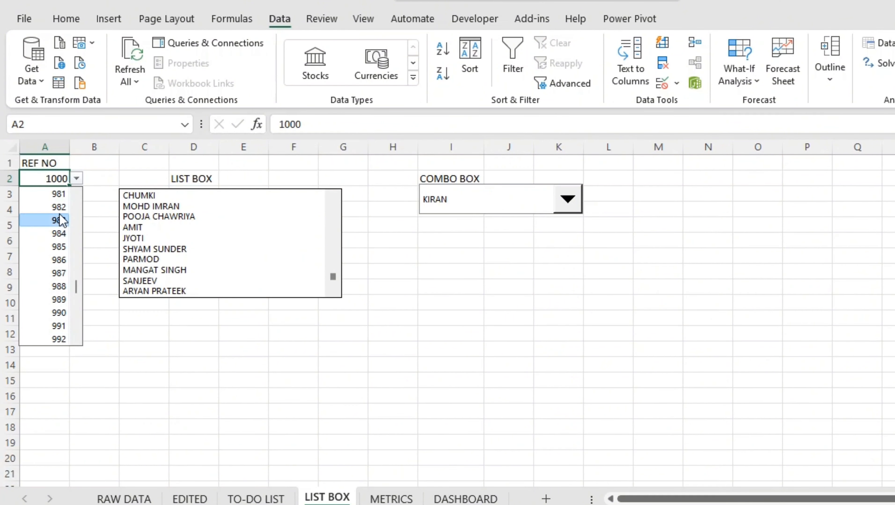
click(60, 220)
click(76, 178)
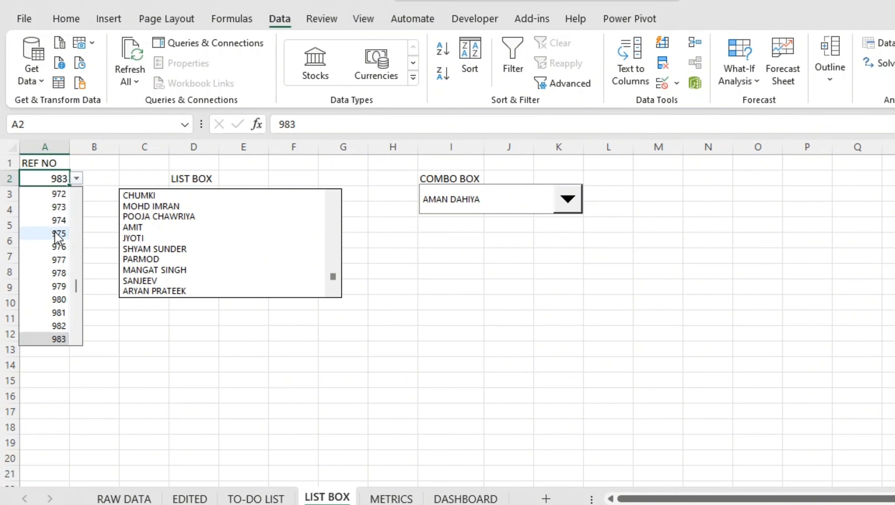
click(57, 230)
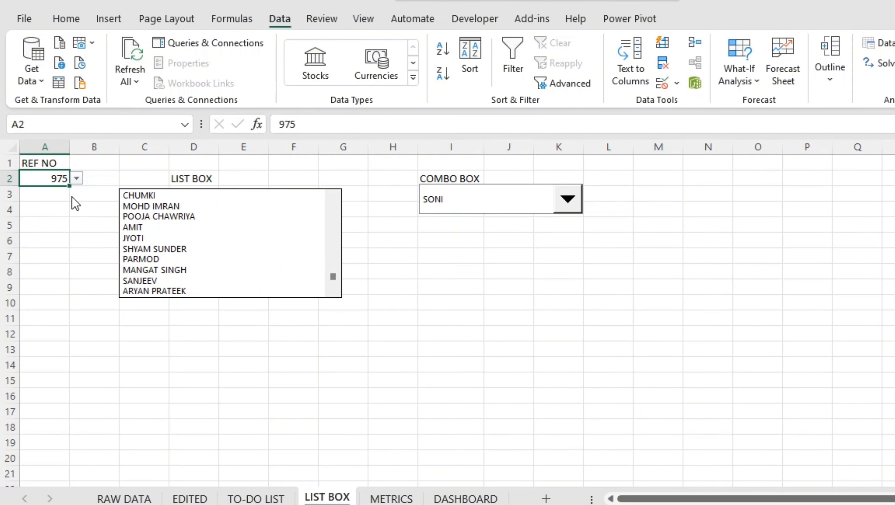
Choose 924 followed by 866 from the validation list in REF NO cell A2
click(77, 179)
scroll(54, 241, up, 7)
click(59, 225)
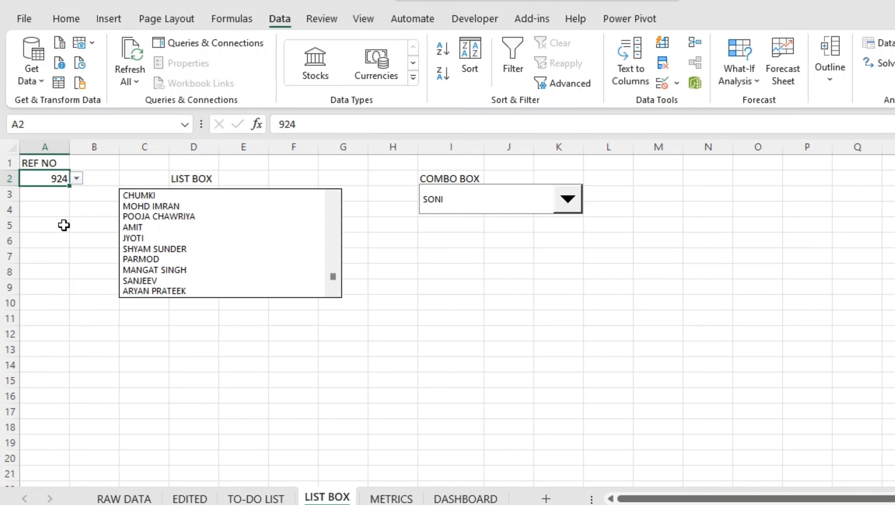
click(76, 179)
scroll(60, 230, up, 15)
click(62, 210)
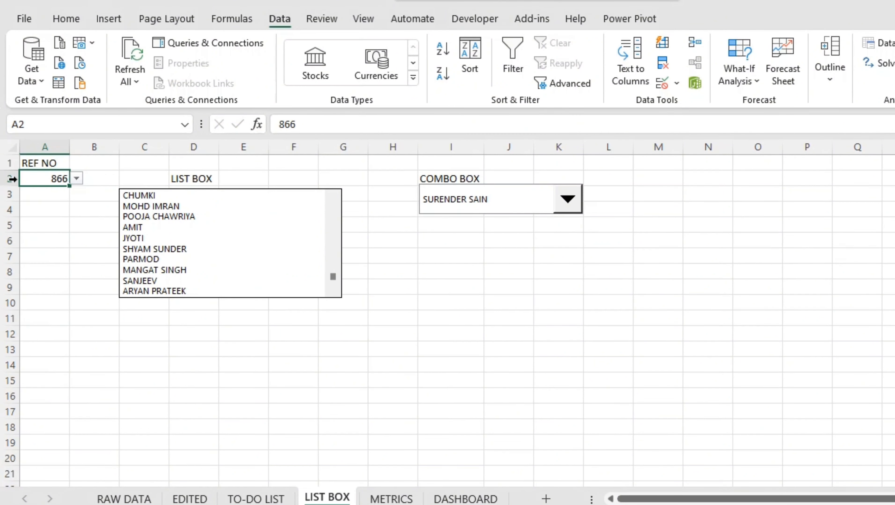
Choose the last serial number, 1470, from the validation list in REF NO cell A2
click(77, 179)
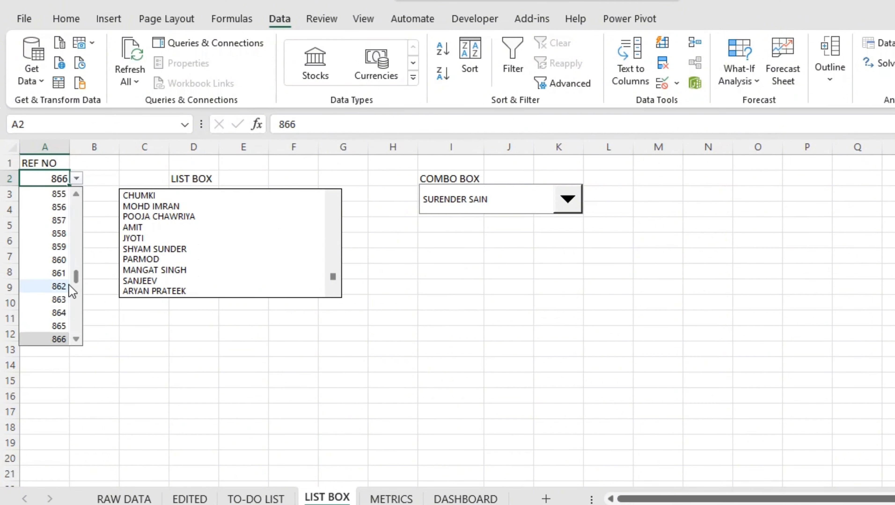
drag(79, 280, 87, 336)
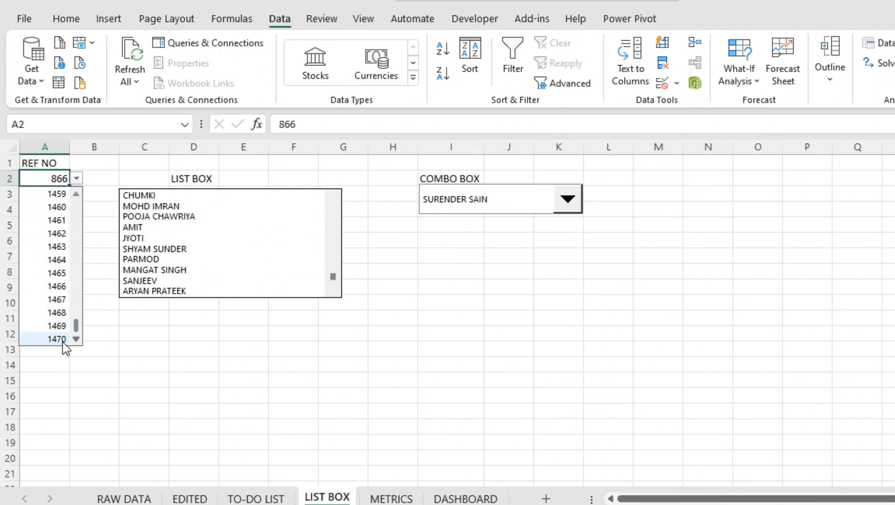
click(56, 339)
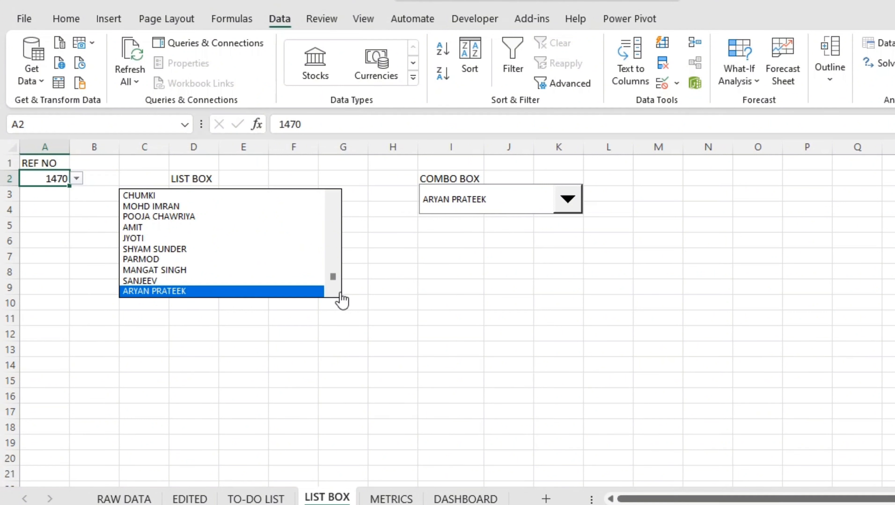
click(408, 394)
click(466, 261)
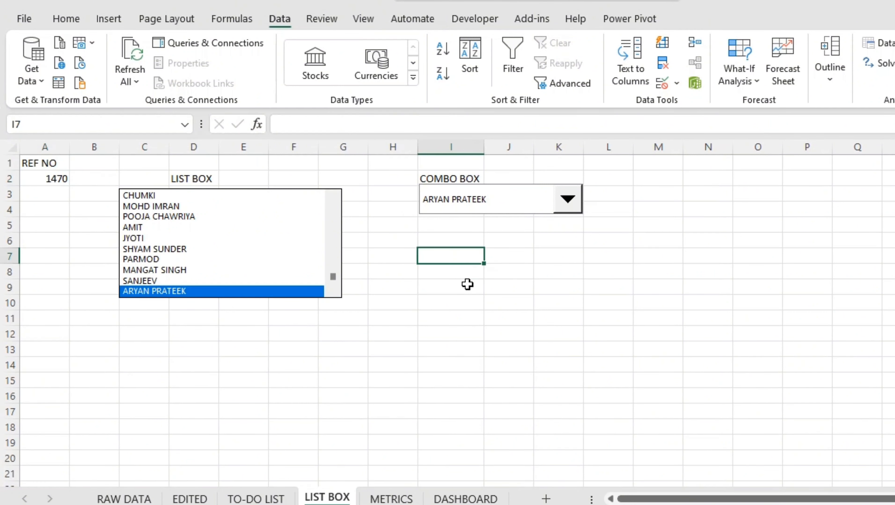
click(56, 195)
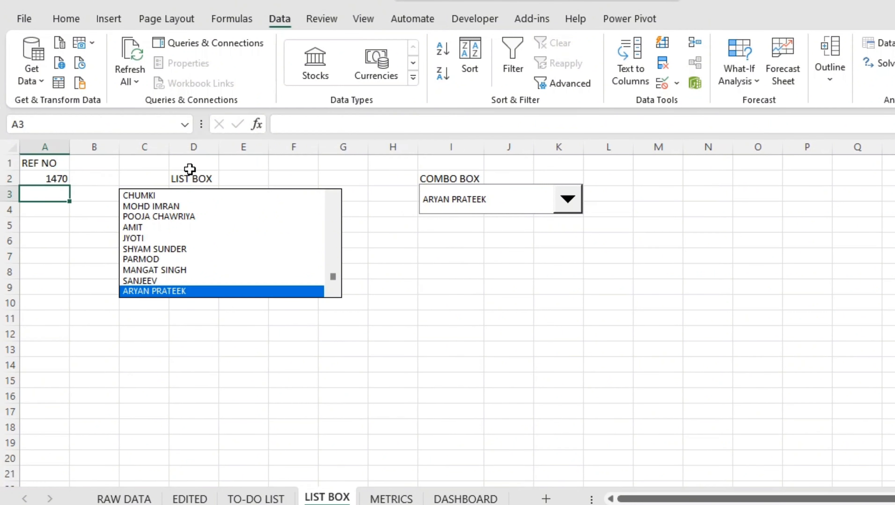
click(134, 182)
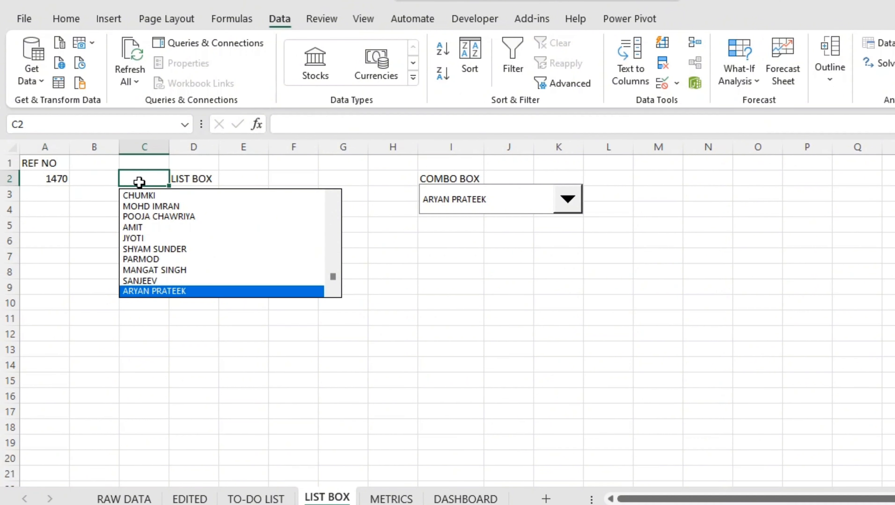
click(481, 210)
click(53, 180)
click(47, 182)
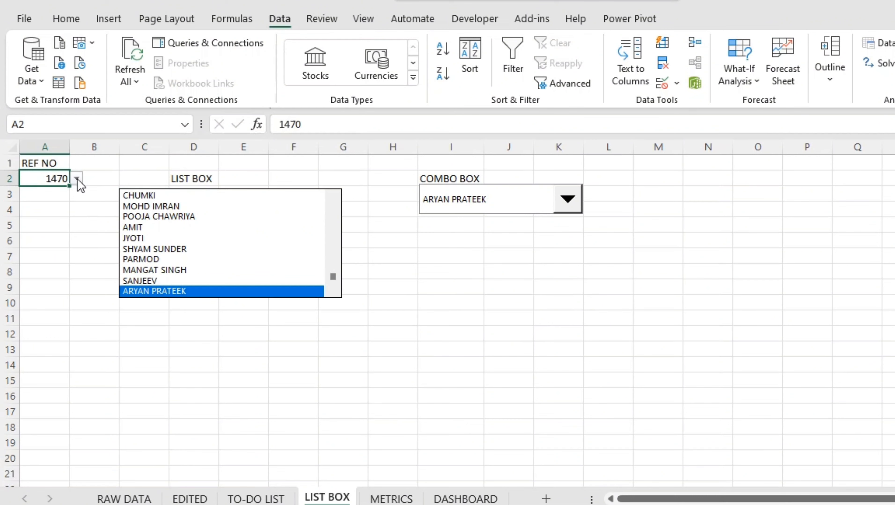
click(190, 336)
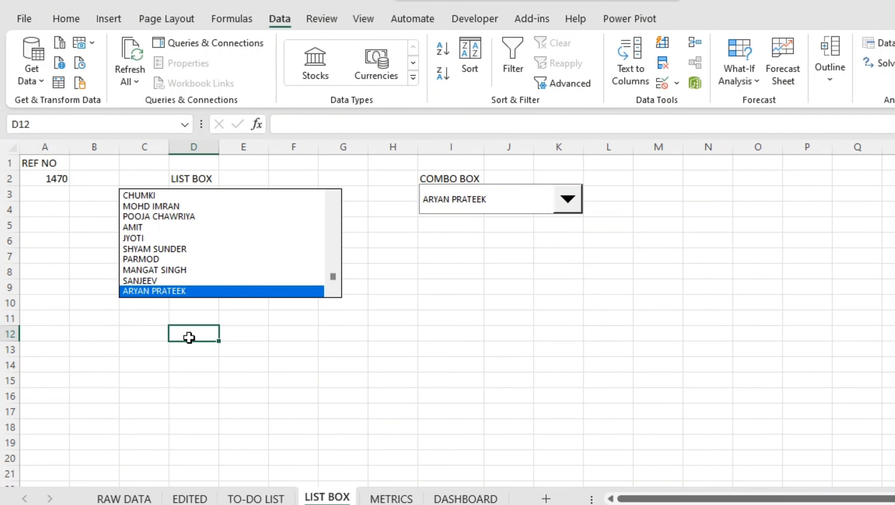